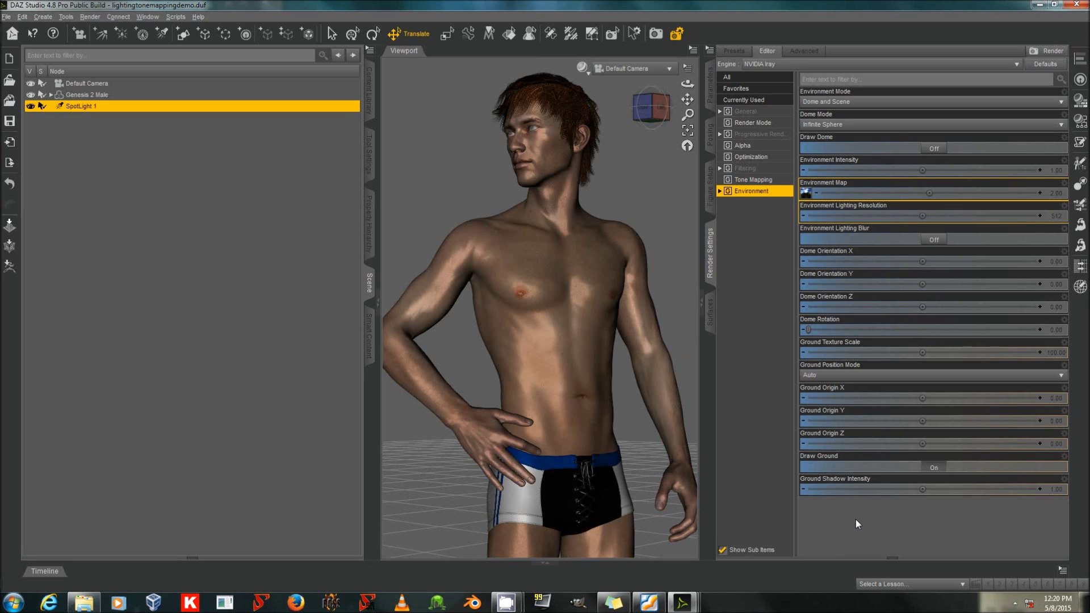
# Step: Switch Iray render settings to the General page, showing the Active Viewport preset at 552 × 876
pyautogui.click(746, 112)
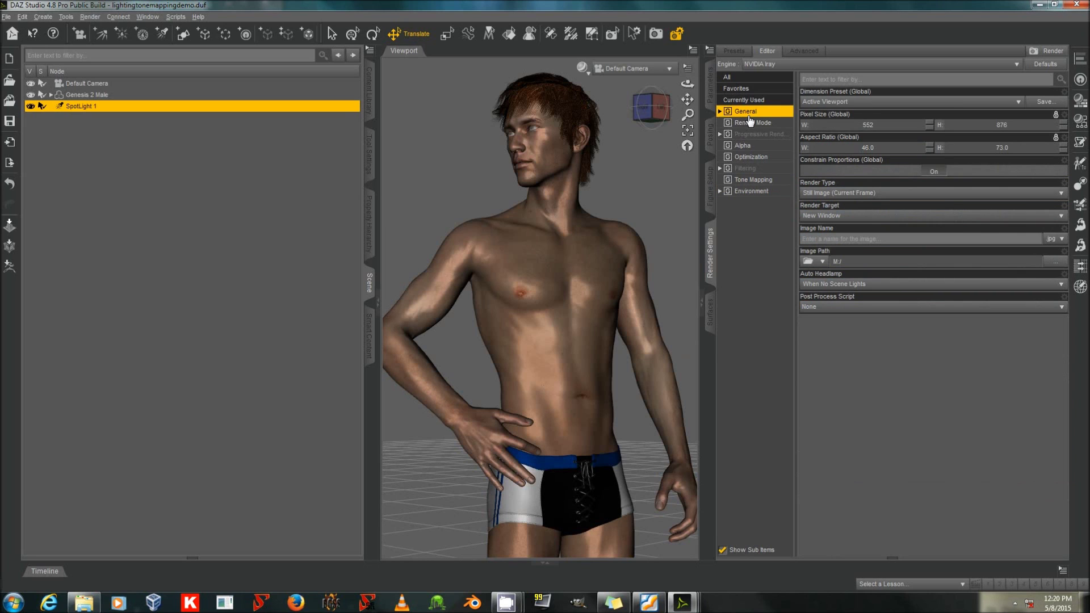
# Step: Apply DAZPromo, lock proportions, set width 500 (500 × 650), and set Auto Headlamp to Never
pyautogui.click(860, 105)
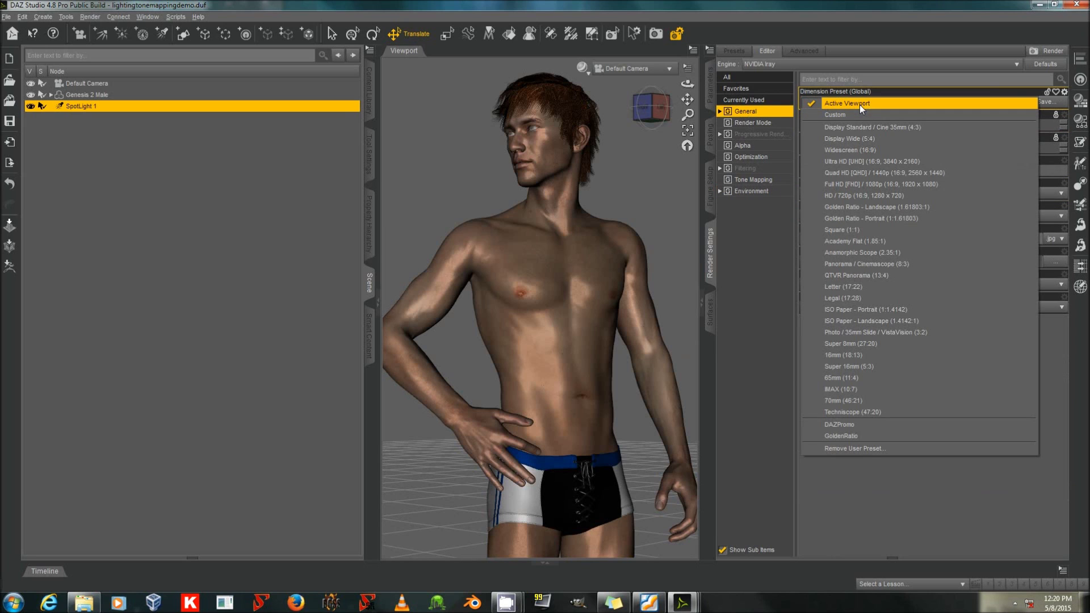
pyautogui.click(863, 427)
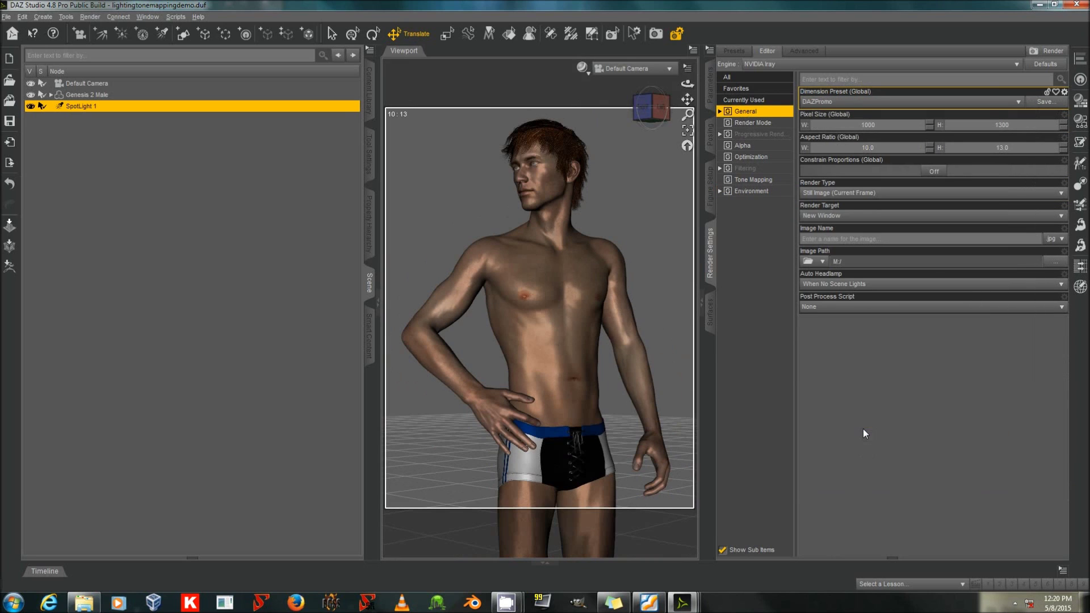
pyautogui.click(934, 171)
pyautogui.click(850, 123)
pyautogui.write('500')
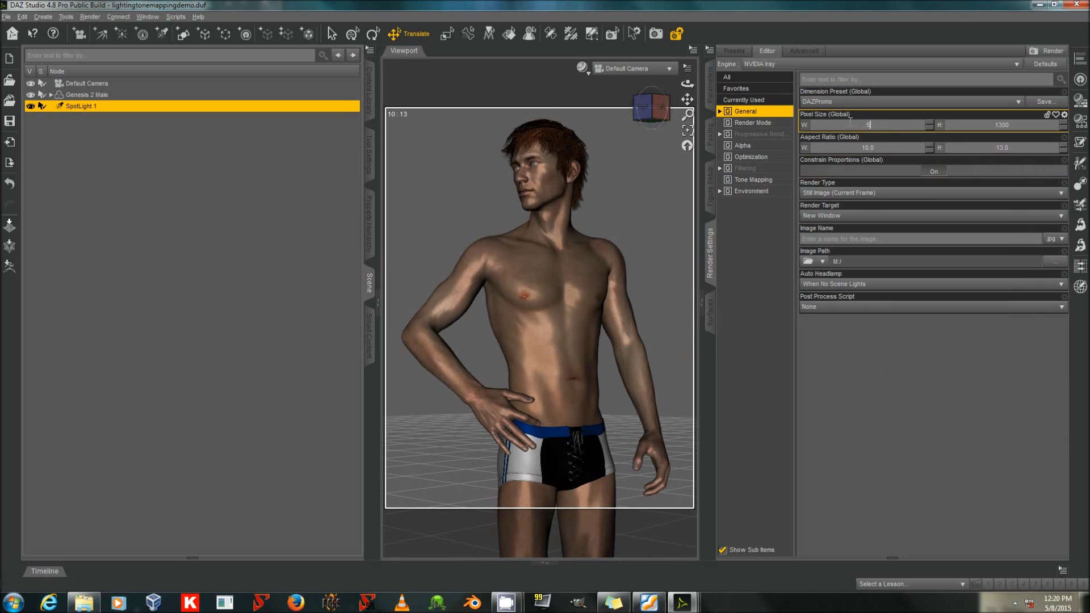
pyautogui.press('Return')
pyautogui.click(851, 282)
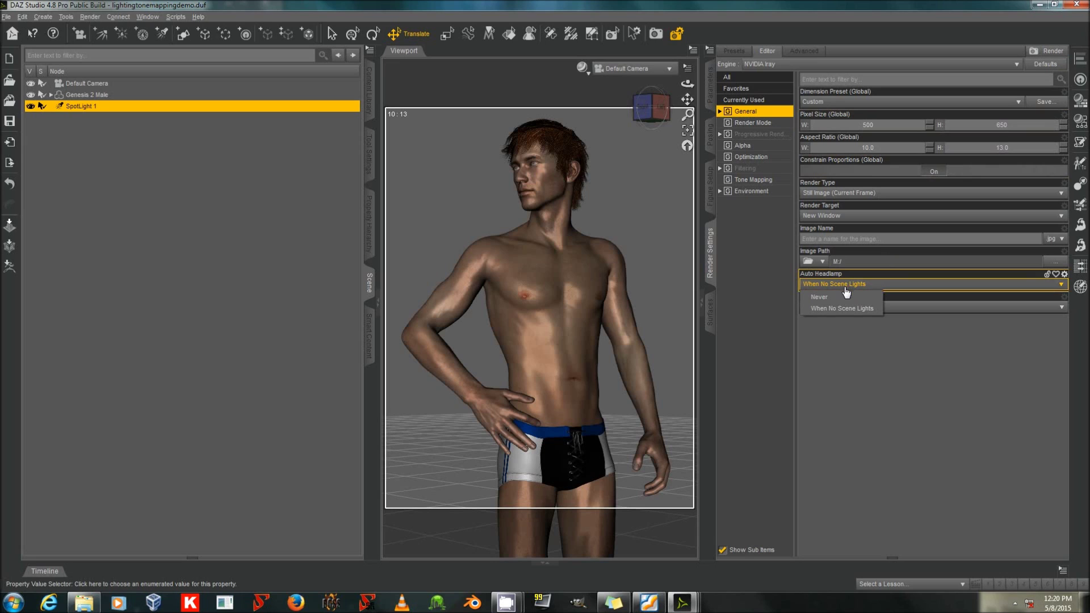
pyautogui.click(838, 299)
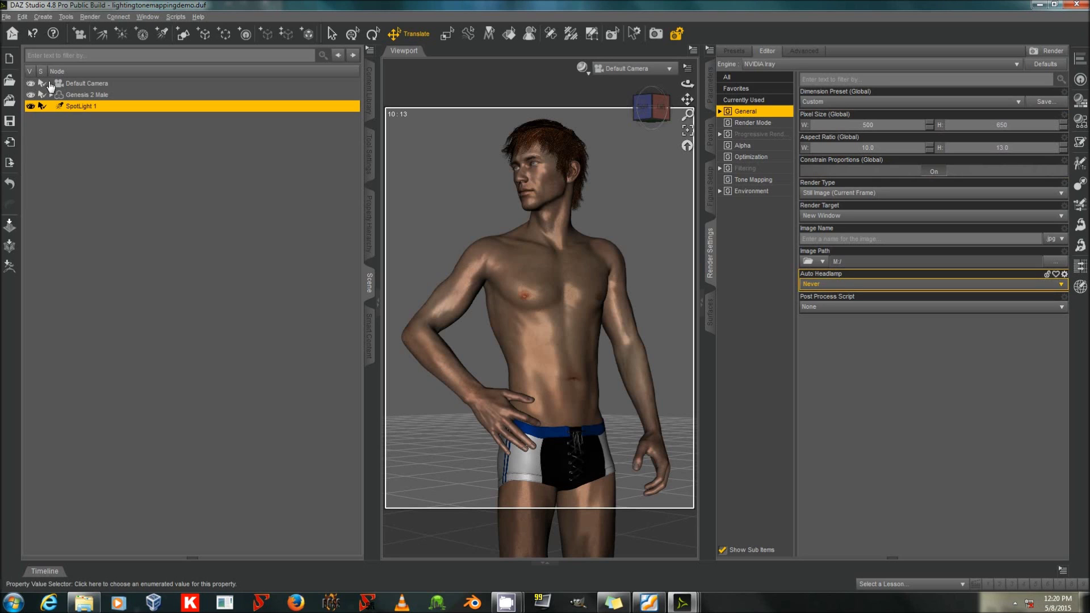
# Step: Check the Default Camera's headlamp settings in its parameters
pyautogui.click(72, 85)
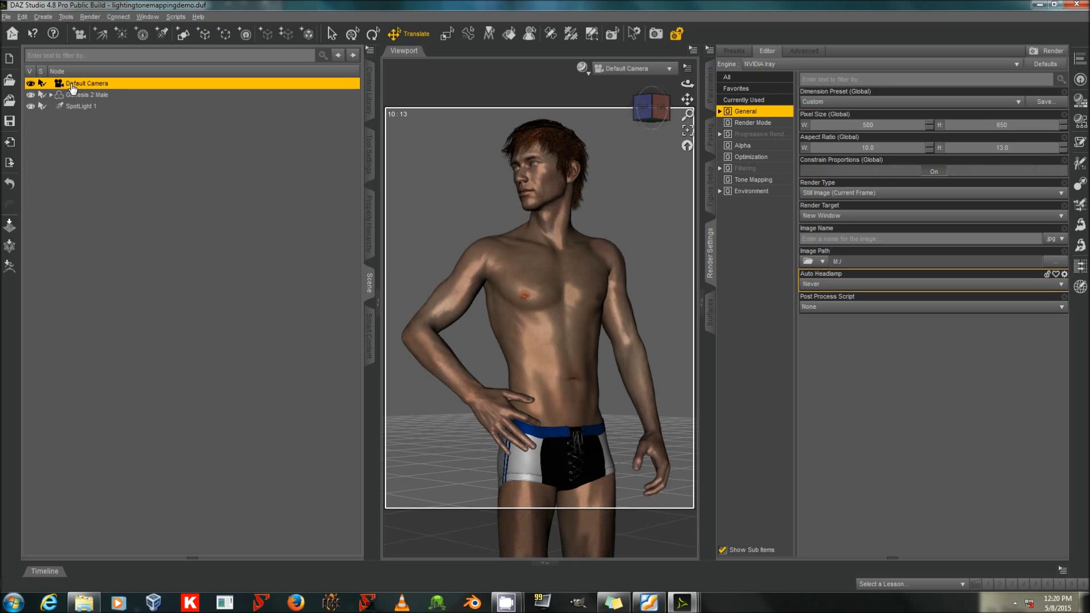
pyautogui.click(710, 86)
pyautogui.click(771, 206)
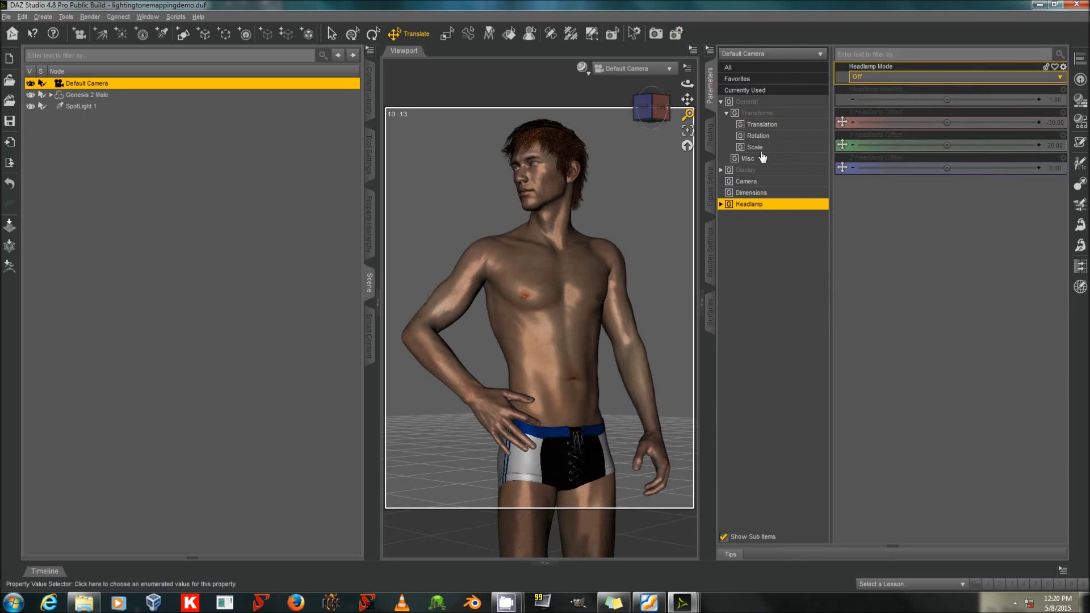
pyautogui.click(710, 267)
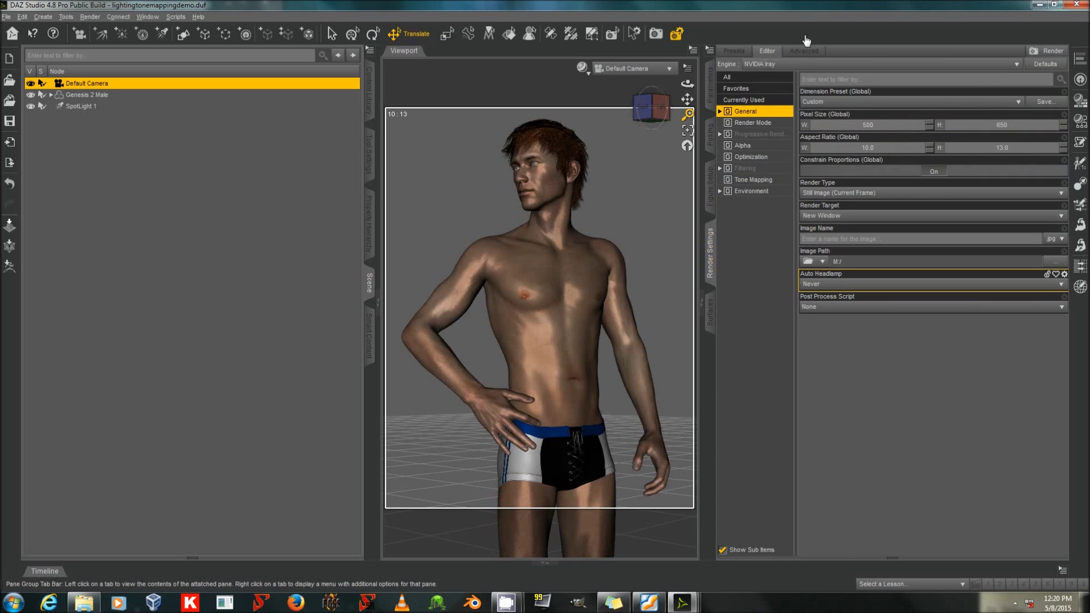
# Step: Enable OptiX Prime Acceleration and keep Optimization instancing on Speed
pyautogui.click(804, 51)
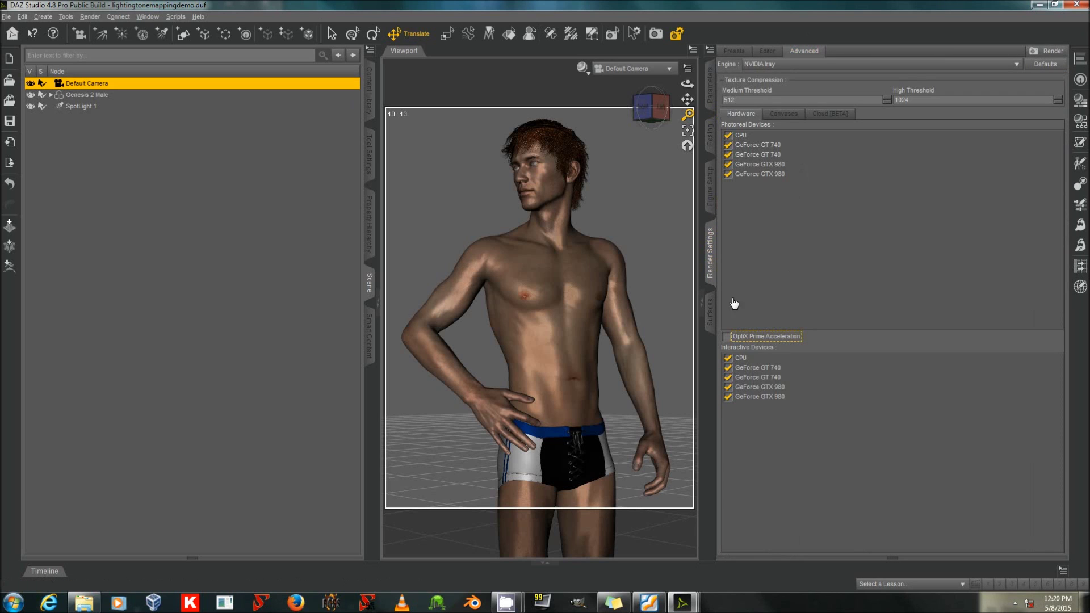
pyautogui.click(727, 337)
pyautogui.click(767, 51)
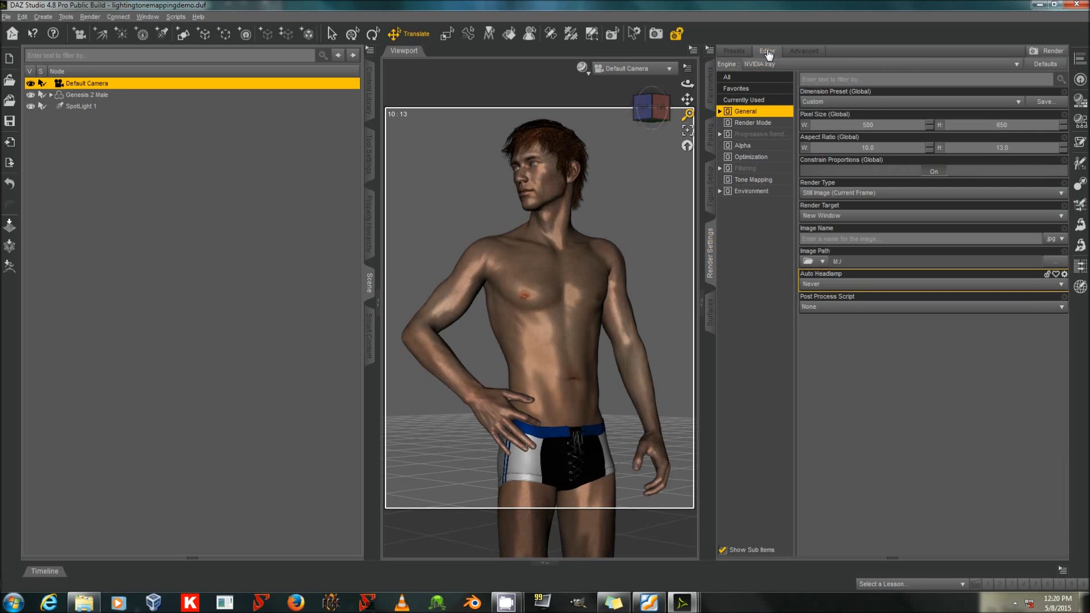
pyautogui.click(764, 162)
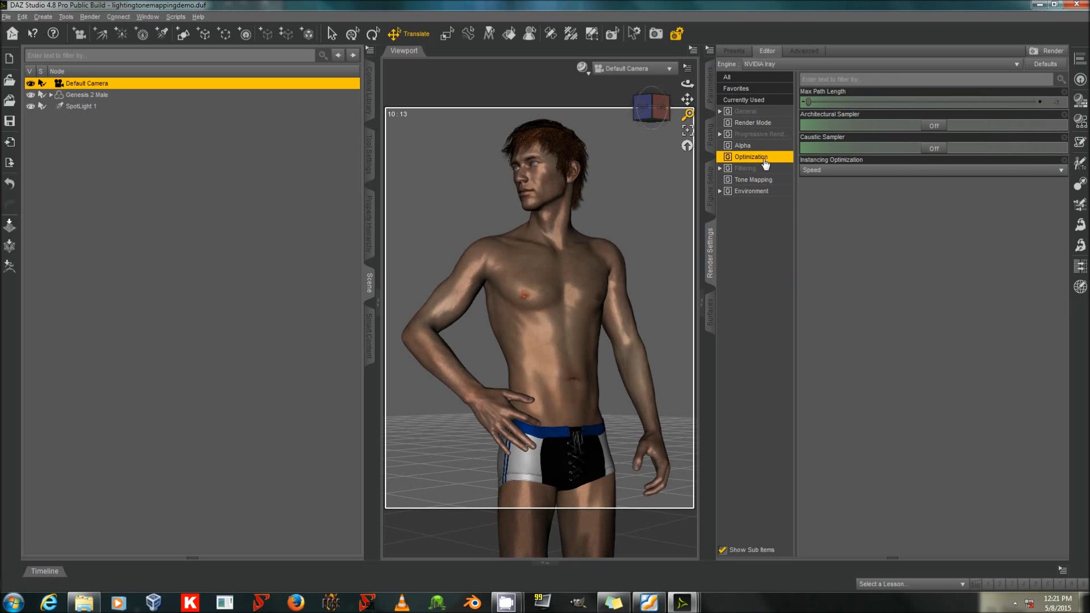
pyautogui.click(833, 174)
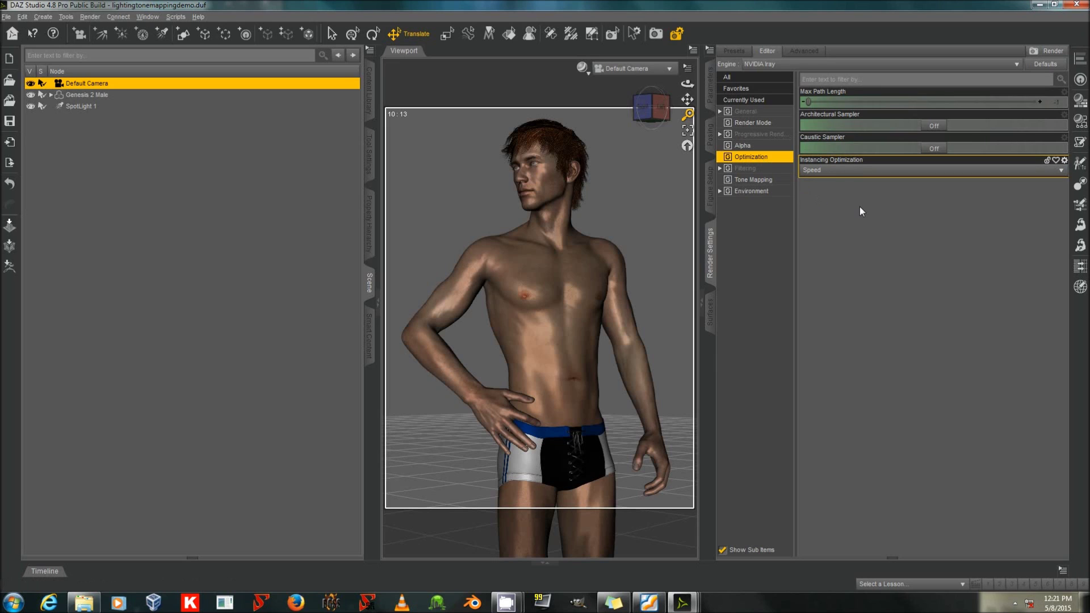
pyautogui.click(759, 135)
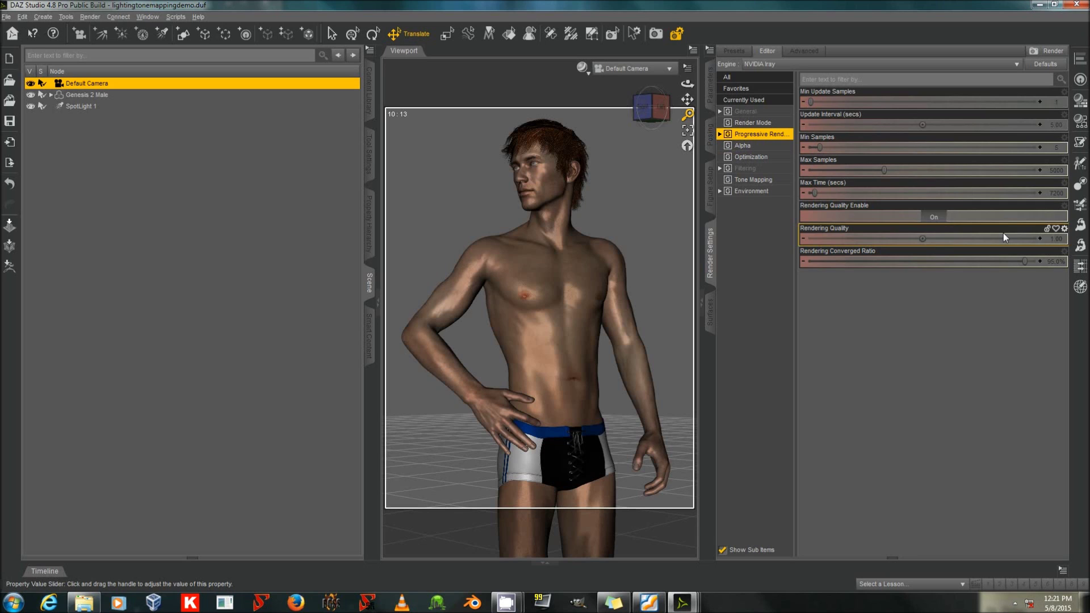
# Step: Show the Environment page, with Environment Mode set to Dome and Scene
pyautogui.click(763, 196)
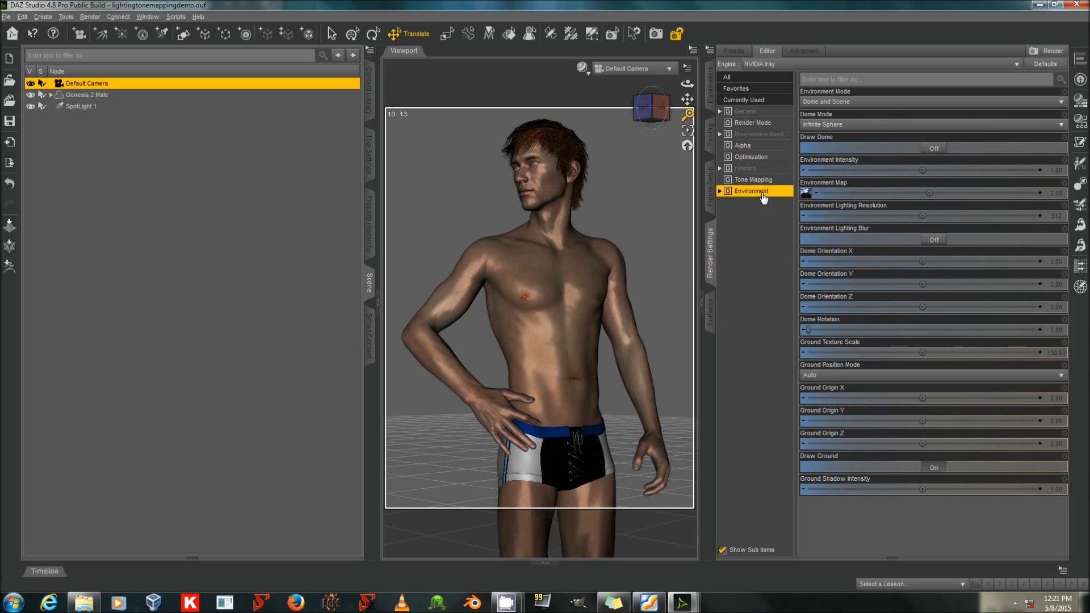
# Step: Turn Draw Dome on and display the Tone Mapping settings
pyautogui.moveTo(809, 198)
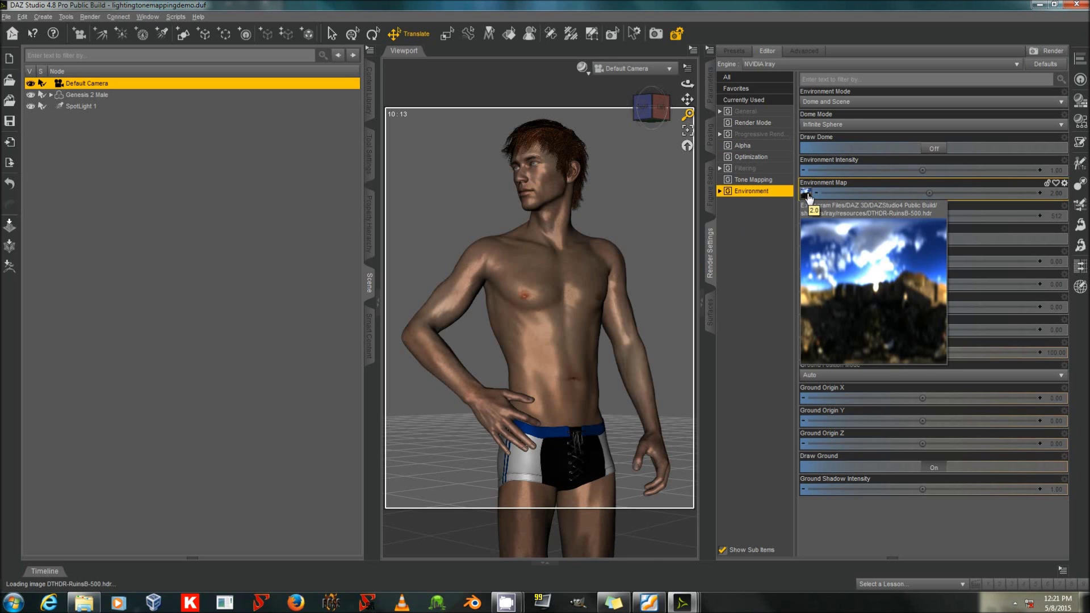
pyautogui.click(934, 150)
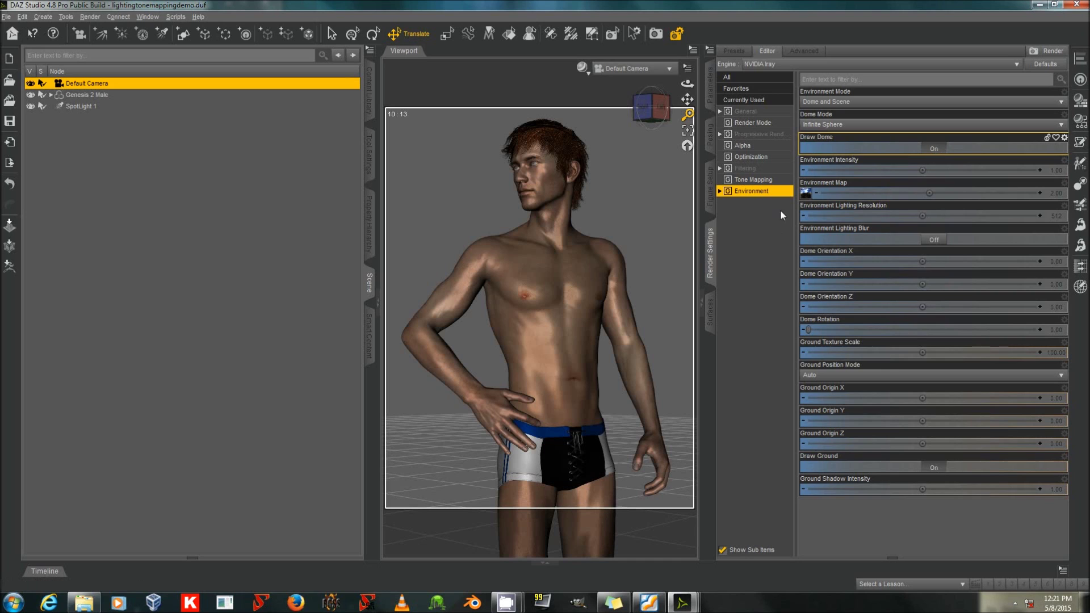
pyautogui.moveTo(809, 196)
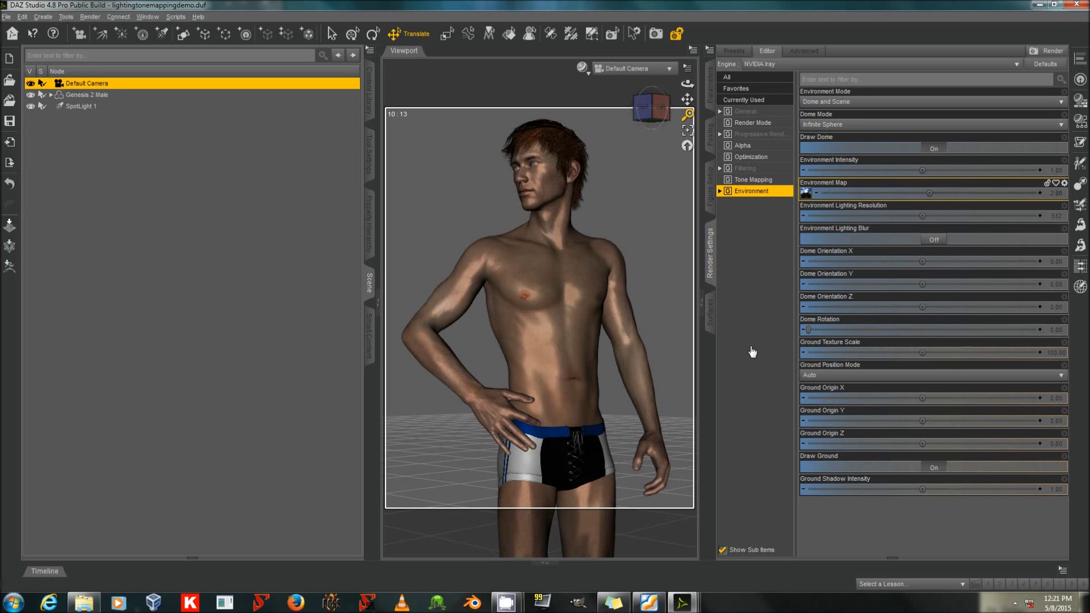
pyautogui.click(767, 180)
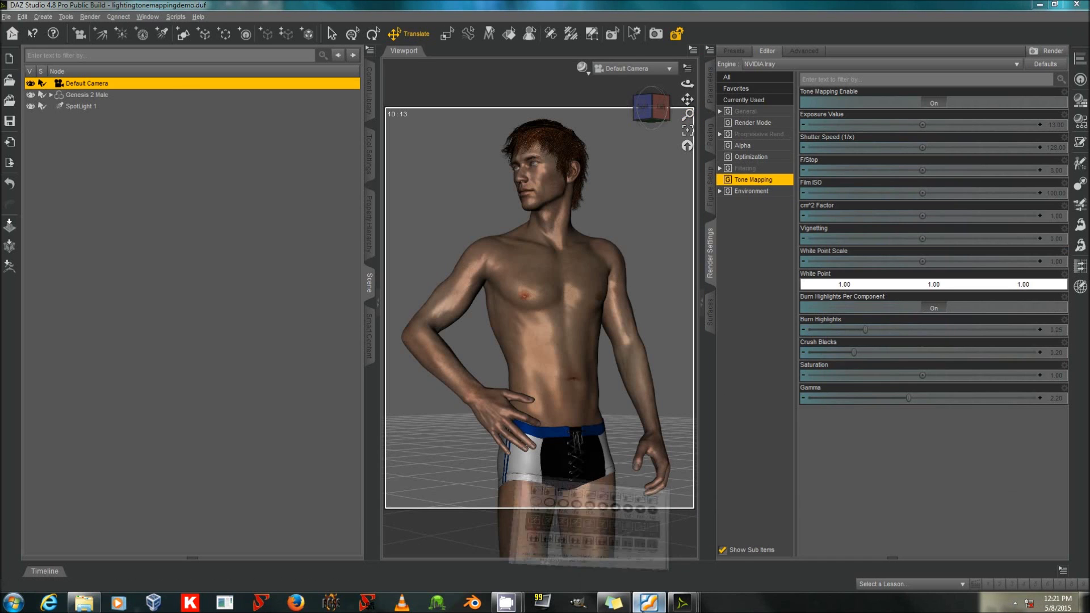
pyautogui.click(649, 601)
# Step: Scroll the Foxit PDF to the aperture, shutter speed and ISO effects chart
pyautogui.scroll(2, 533, 214)
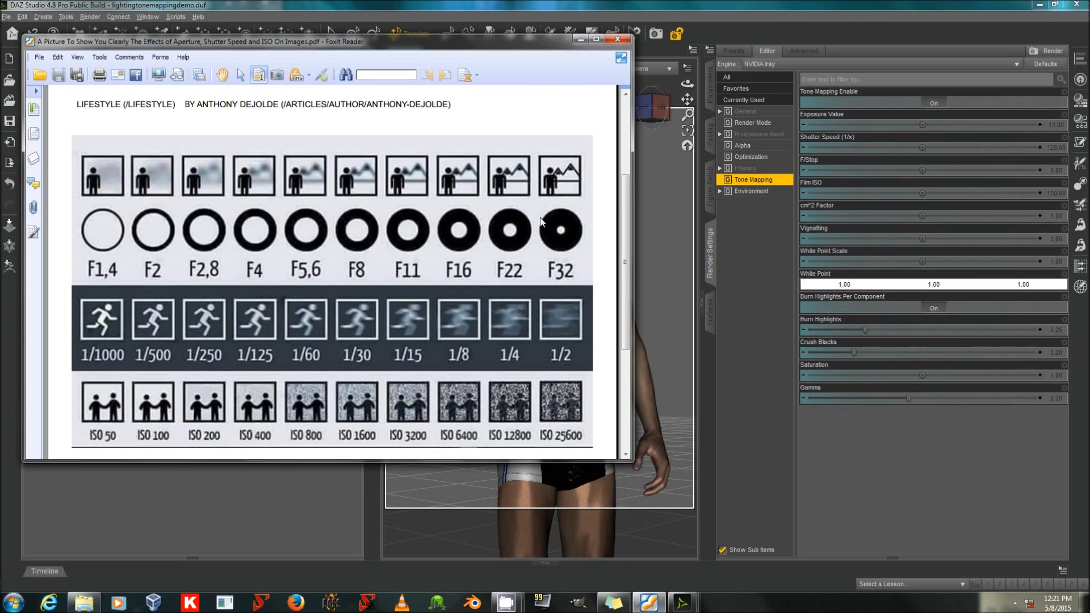
pyautogui.scroll(-1, 541, 222)
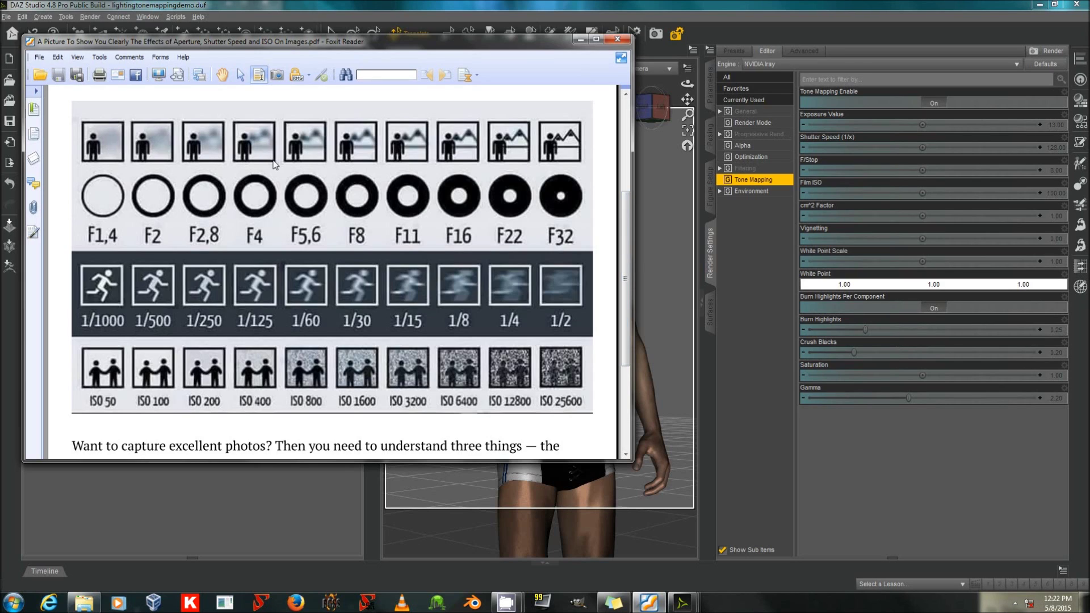
pyautogui.click(880, 160)
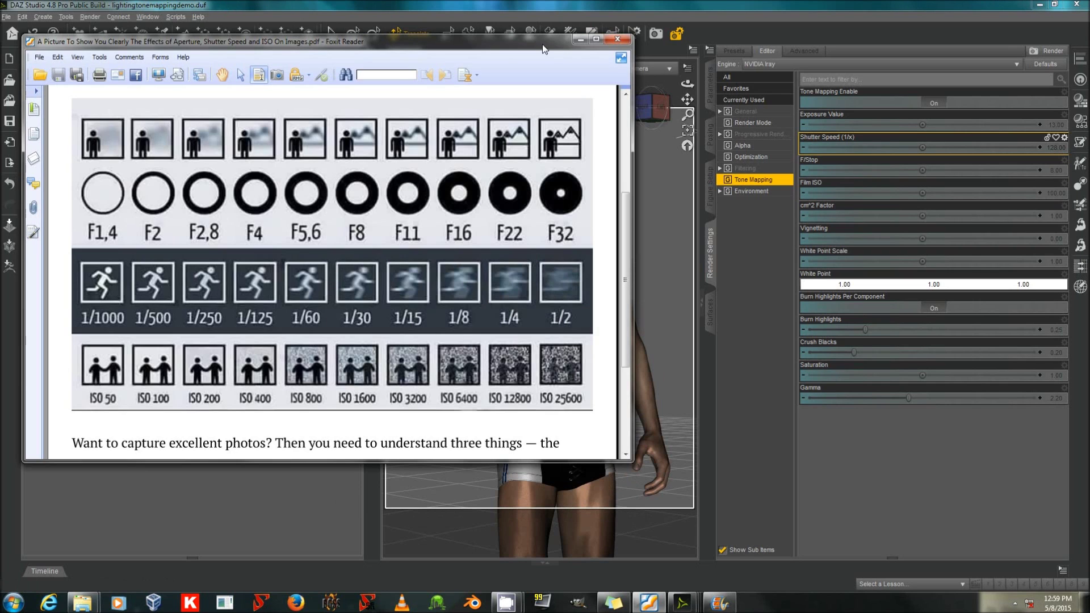
# Step: Minimize the PDF, bring up the finished render, and return to the Environment settings (Finite Sphere w/ Ground)
pyautogui.click(580, 39)
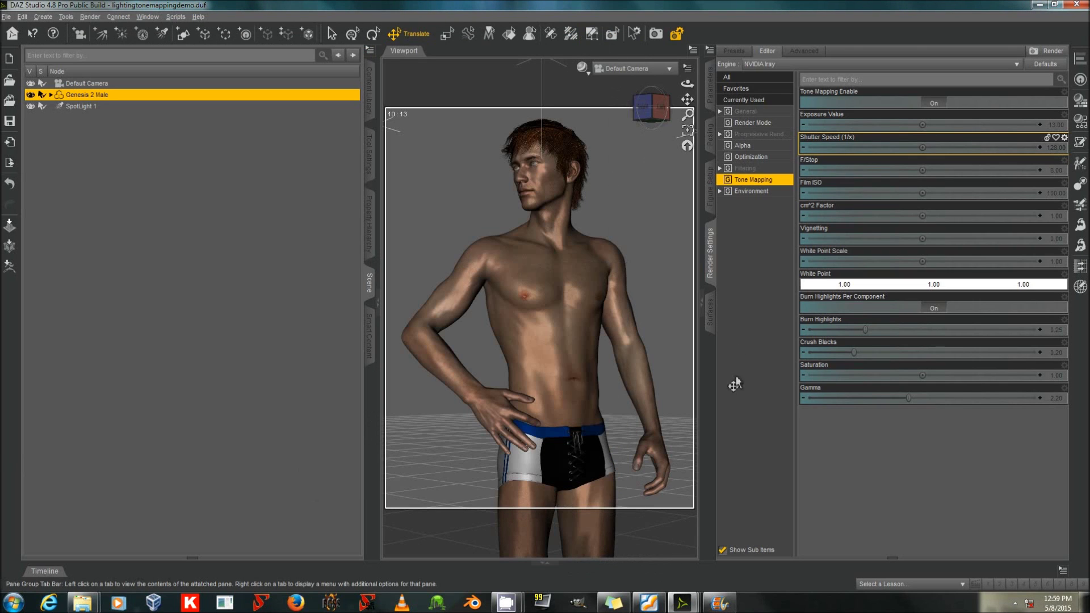
pyautogui.moveTo(694, 608)
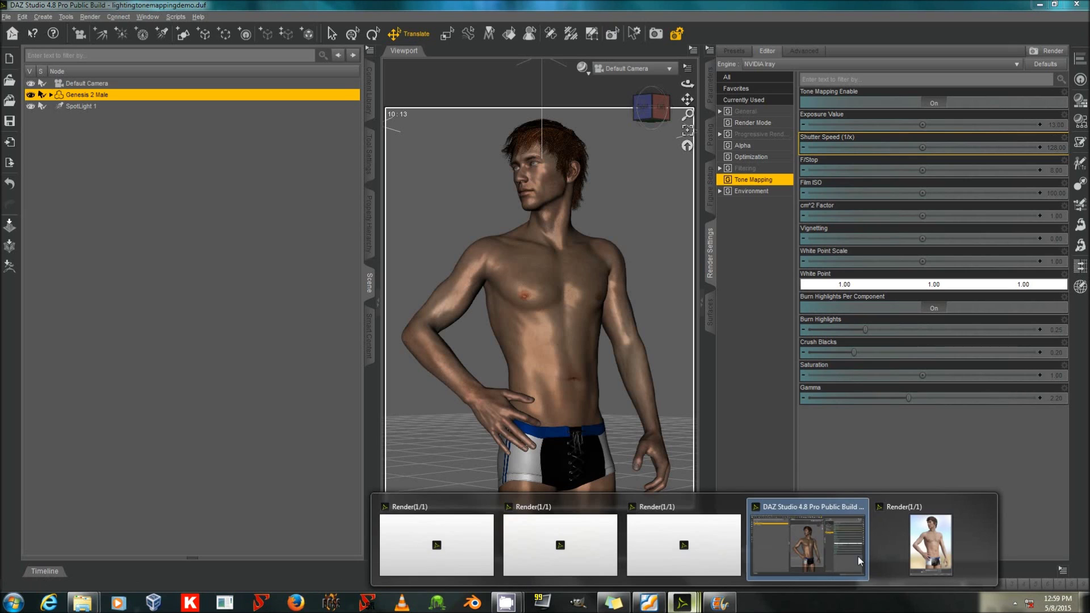
pyautogui.click(931, 545)
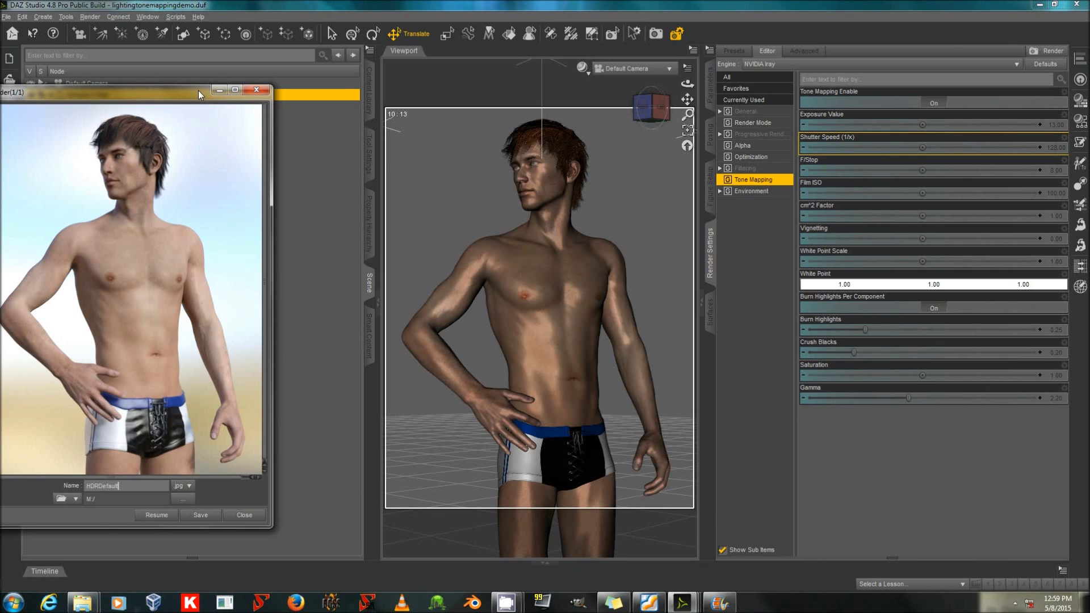
pyautogui.click(764, 194)
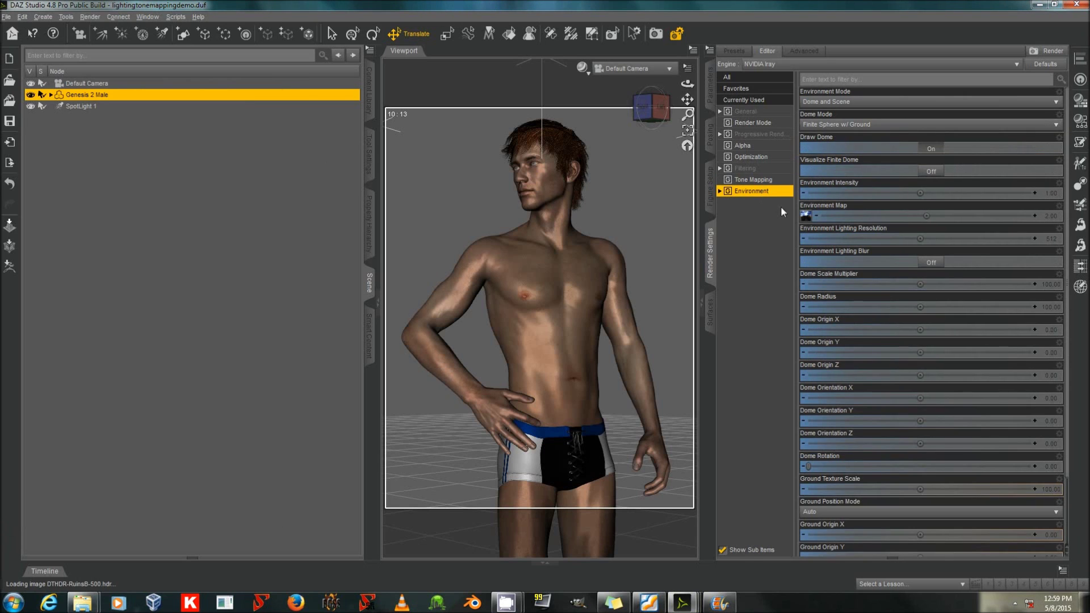
pyautogui.moveTo(806, 216)
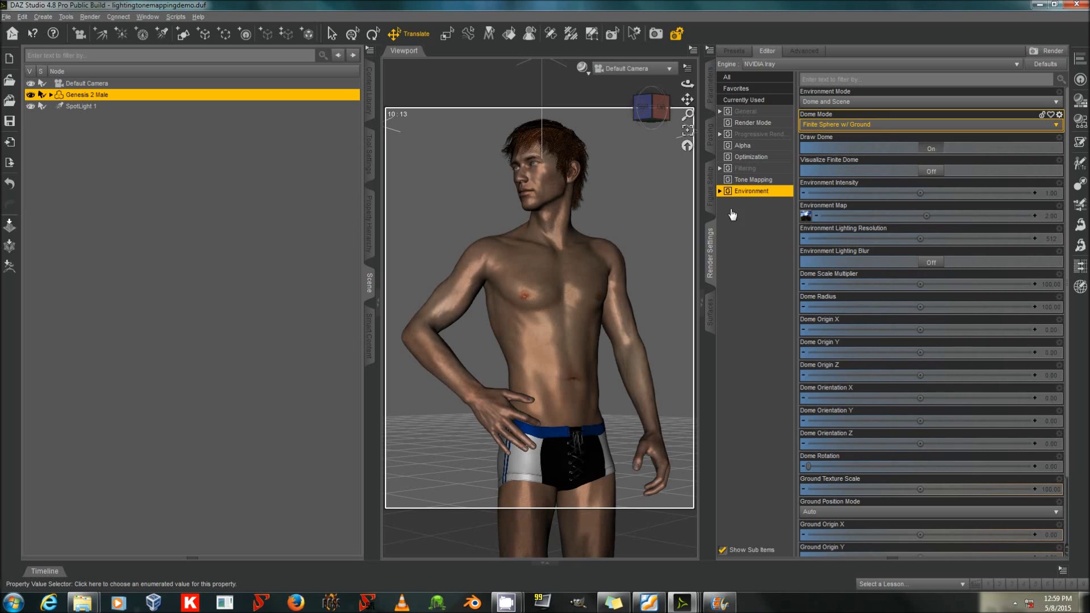
# Step: Bring the HDRDefault render window forward and drag it fully onto the screen
pyautogui.moveTo(684, 593)
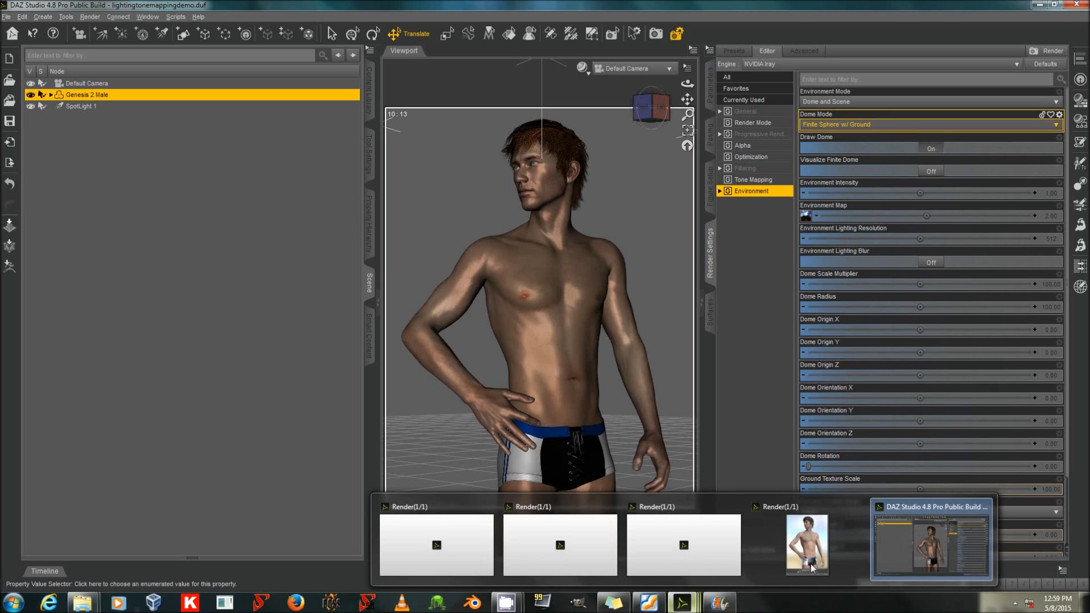
pyautogui.click(831, 533)
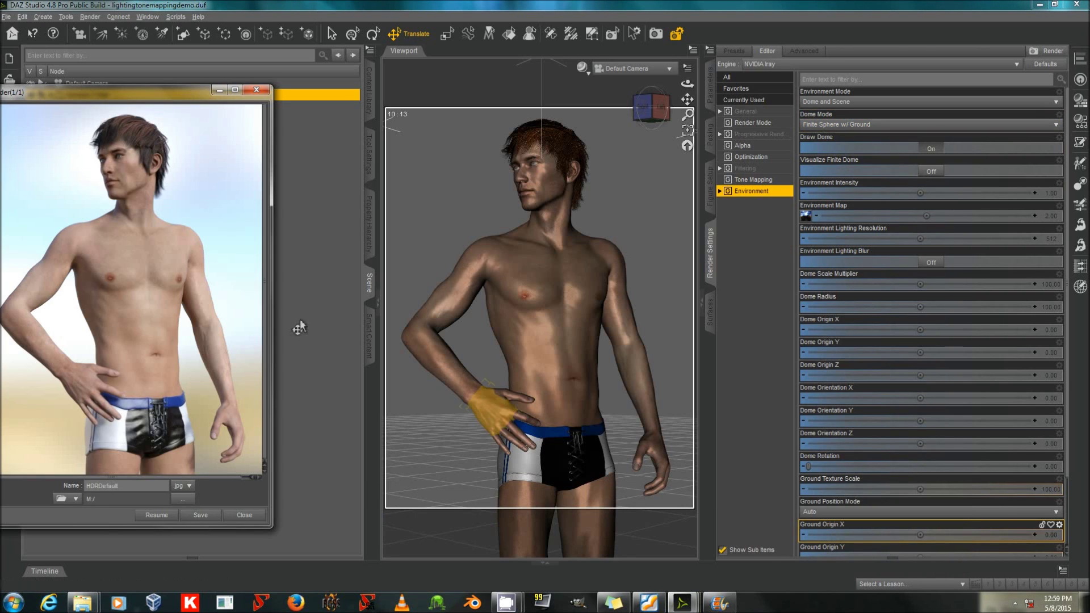
pyautogui.moveTo(128, 91); pyautogui.dragTo(189, 91)
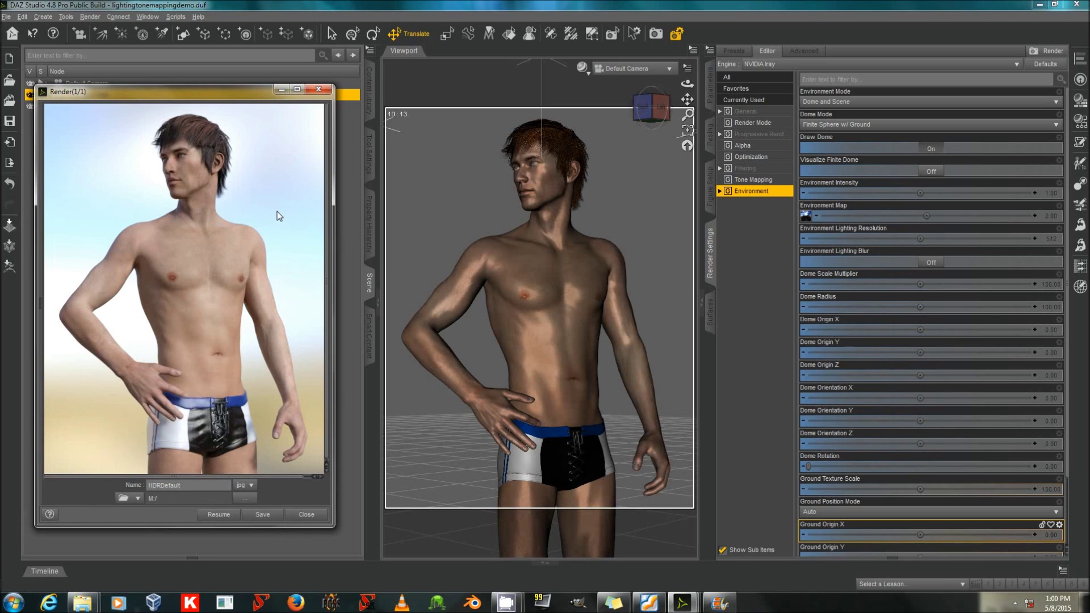
# Step: Minimize the render and show Tone Mapping, with Exposure Value 13 and Film ISO 100
pyautogui.click(280, 89)
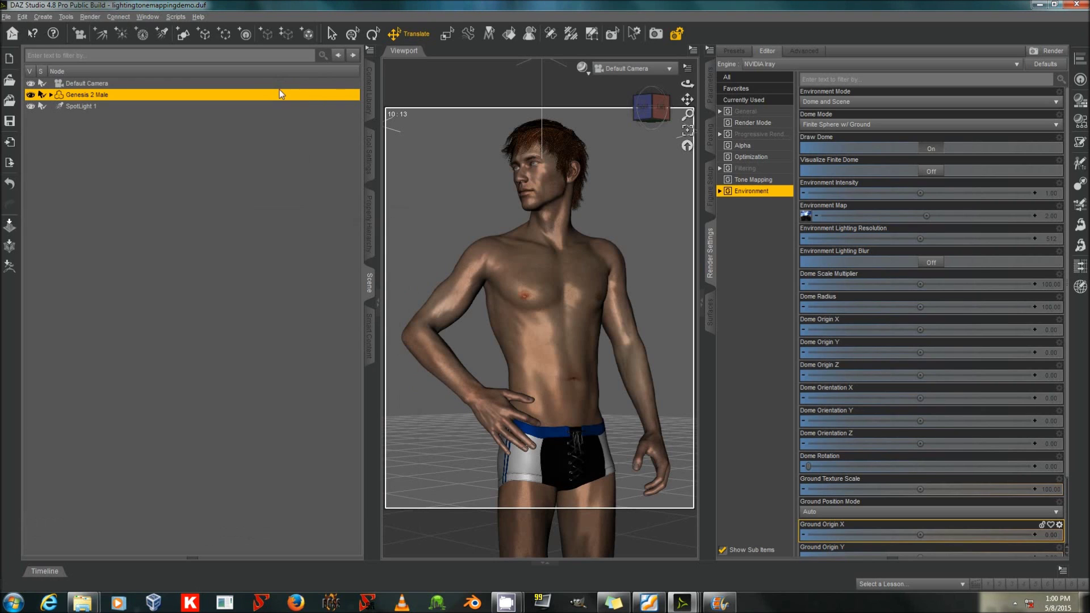
pyautogui.click(766, 181)
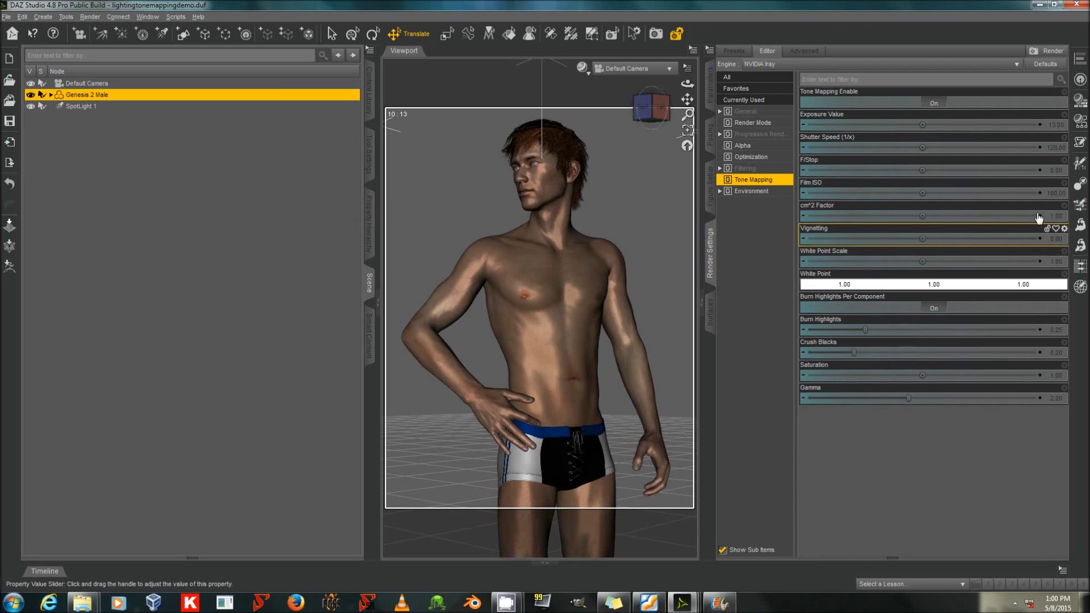
pyautogui.moveTo(1059, 196)
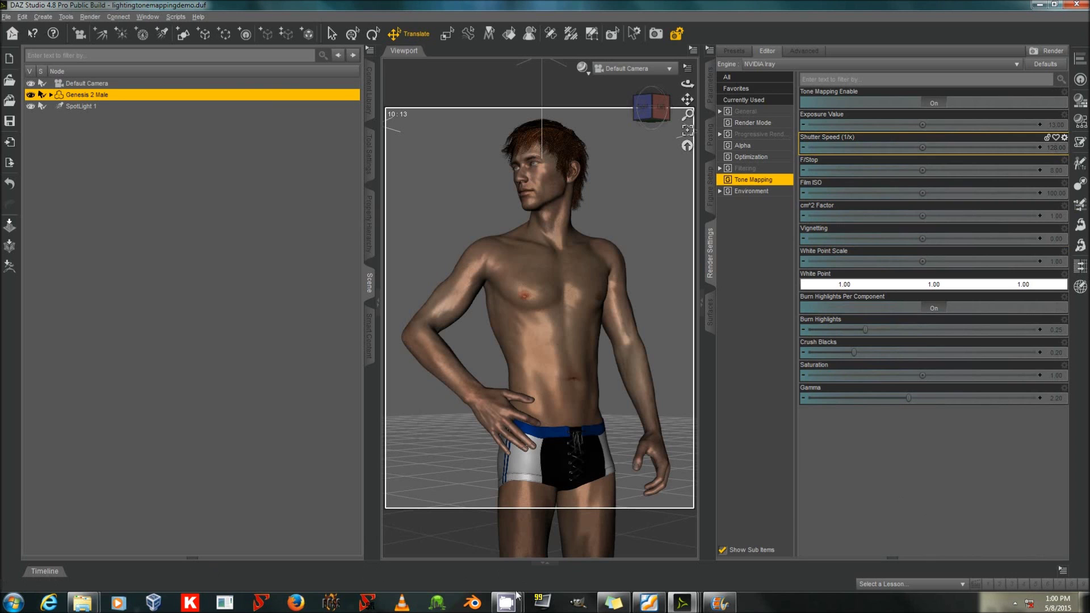
pyautogui.moveTo(687, 601)
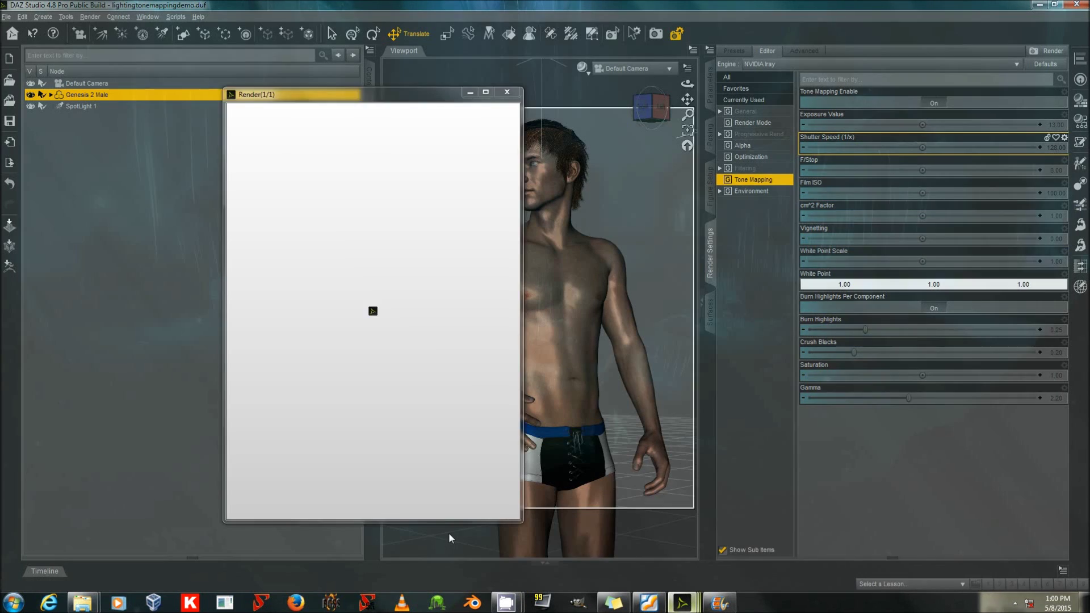
# Step: Bring the photometric and HDRDefault render windows forward and move the render window rightward
pyautogui.click(449, 532)
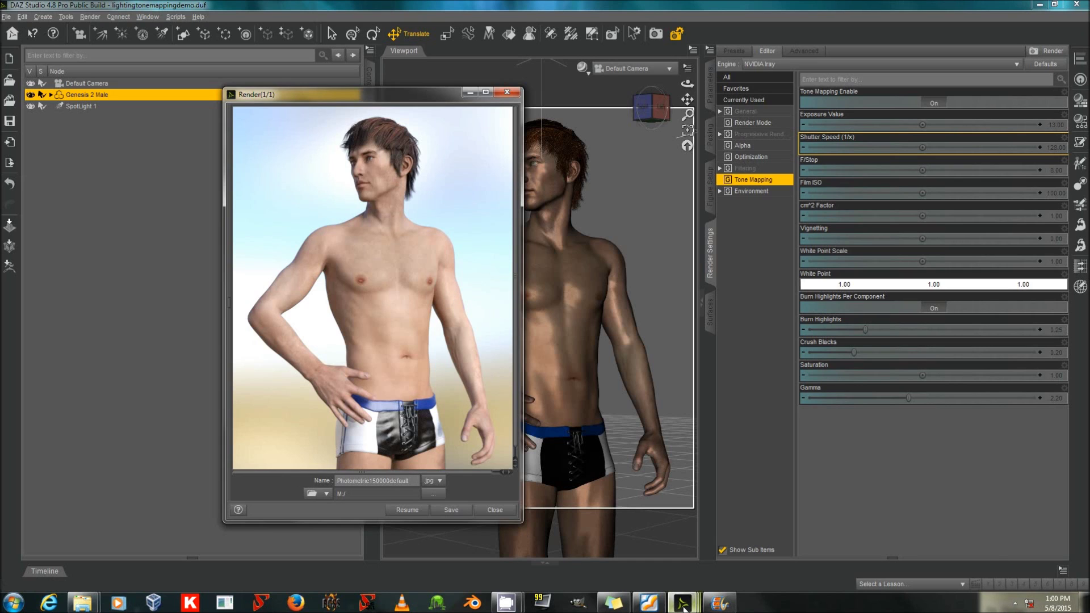
pyautogui.moveTo(683, 603)
pyautogui.click(795, 532)
pyautogui.moveTo(682, 602)
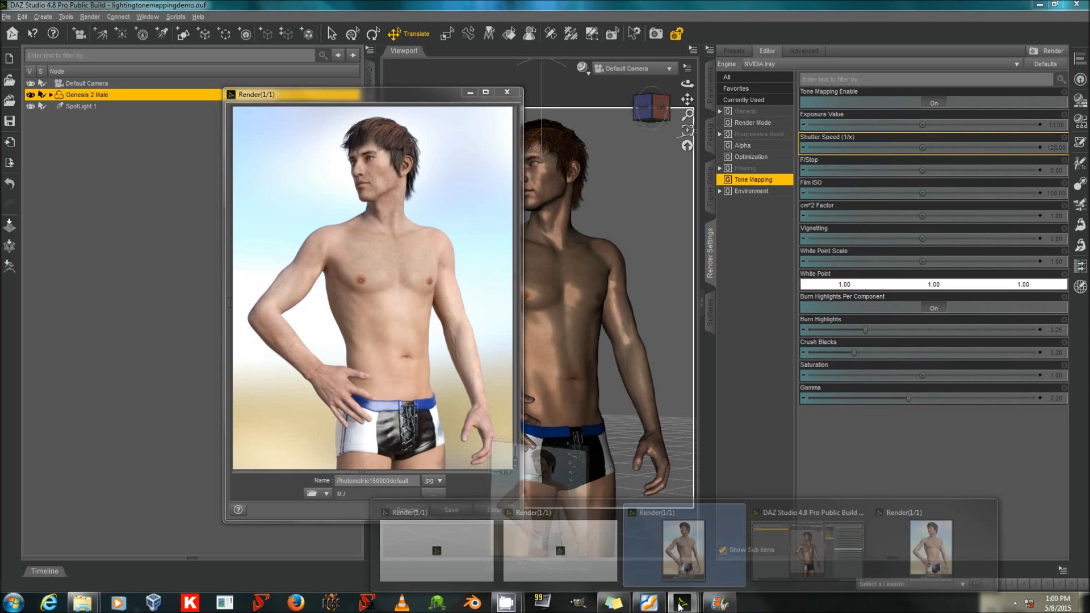
pyautogui.click(685, 545)
pyautogui.moveTo(368, 101); pyautogui.dragTo(478, 100)
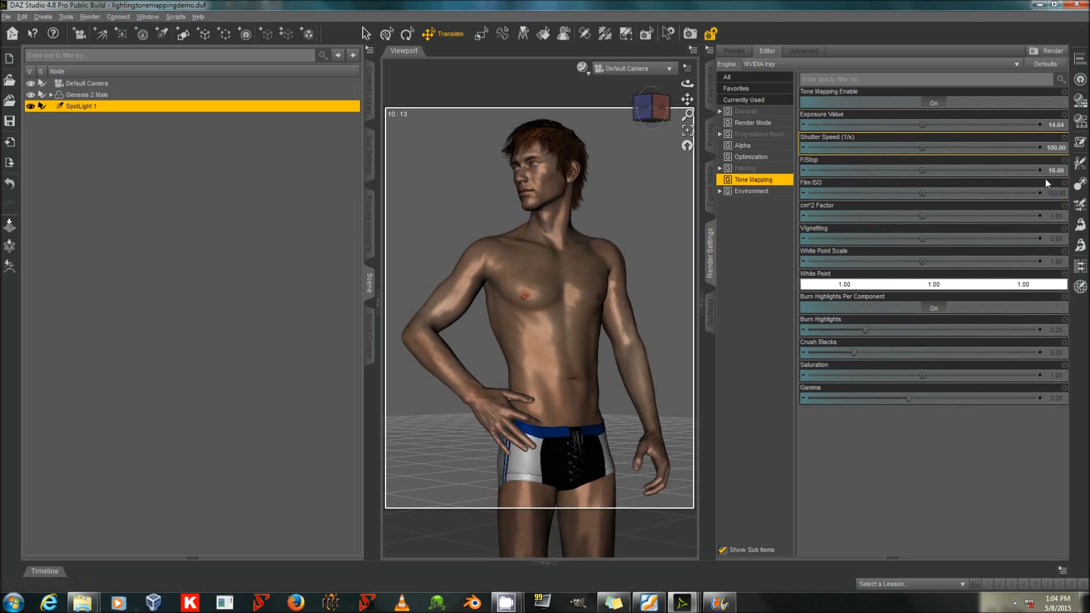
# Step: Bring the Looney11 render forward briefly, then minimize it again
pyautogui.moveTo(683, 603)
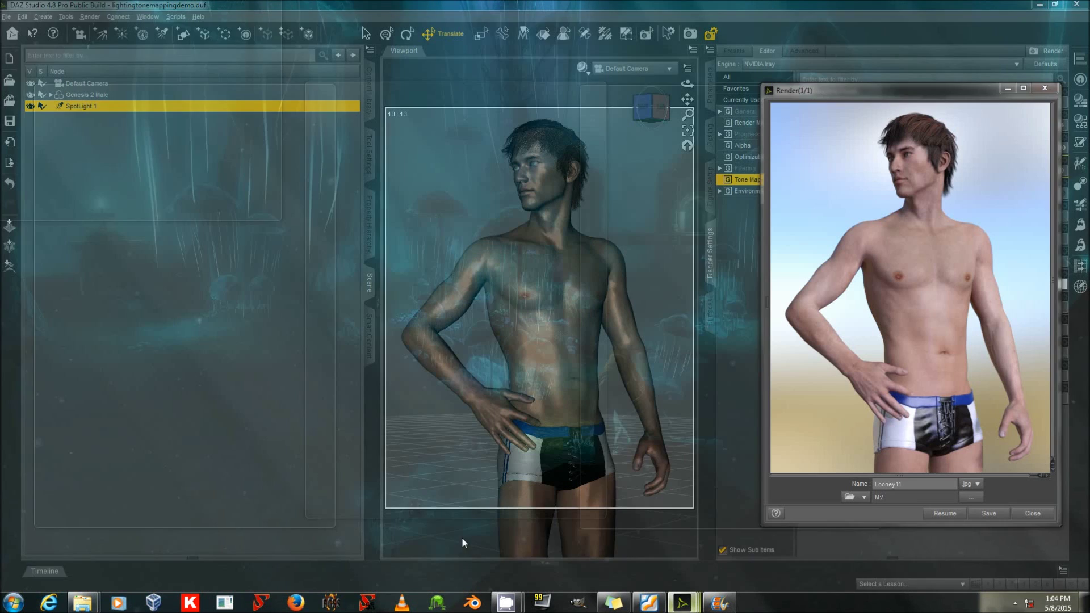
pyautogui.click(461, 537)
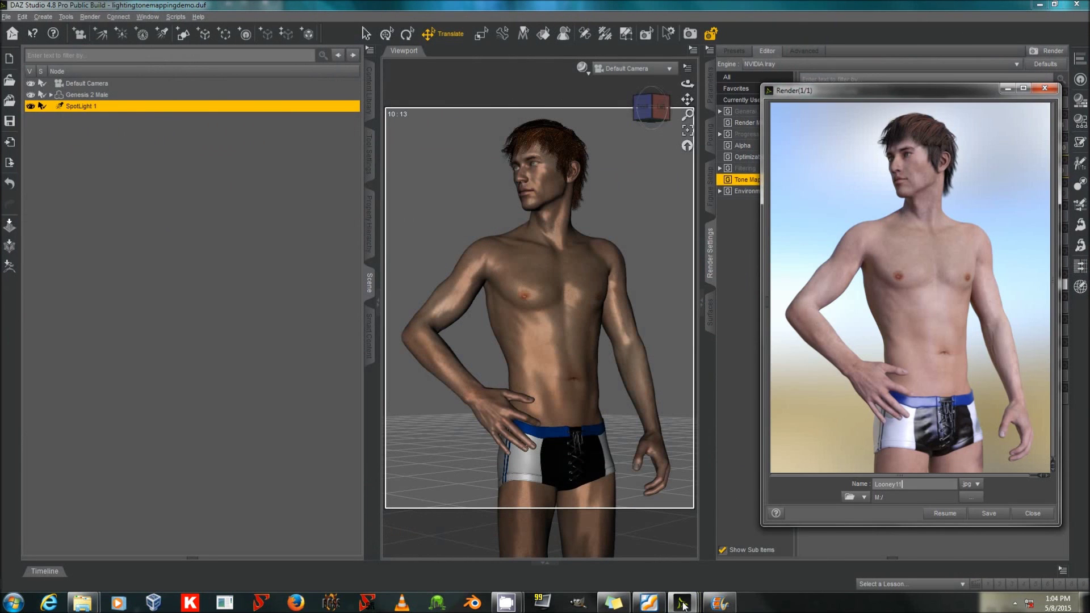
pyautogui.click(1008, 89)
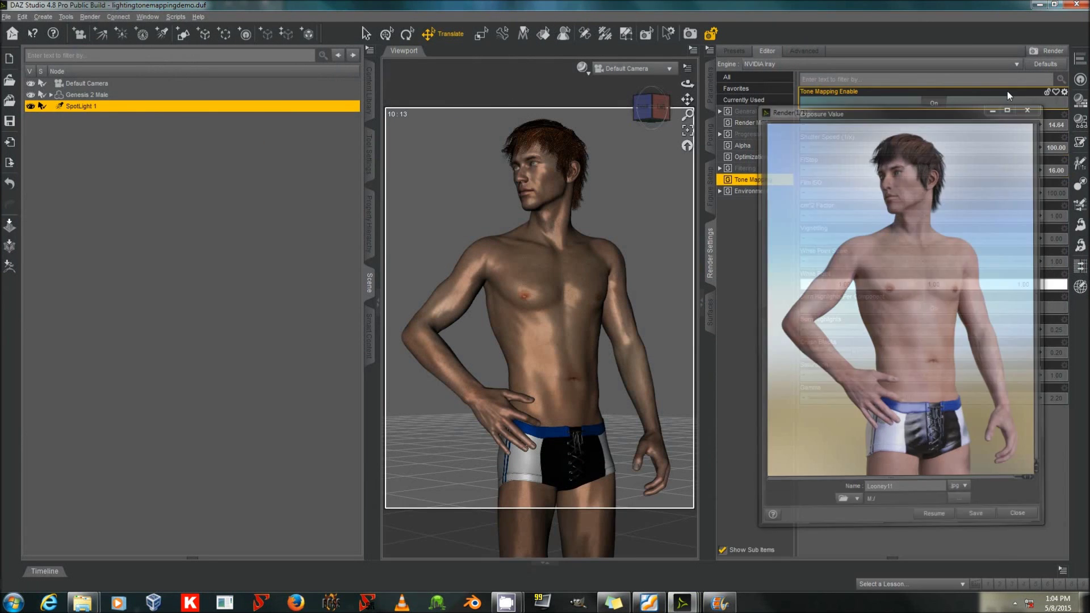
# Step: Bring the Sunny16, HDRDefault and Photometric150000default renders forward, nudging Sunny16 slightly left
pyautogui.moveTo(686, 587)
pyautogui.click(792, 538)
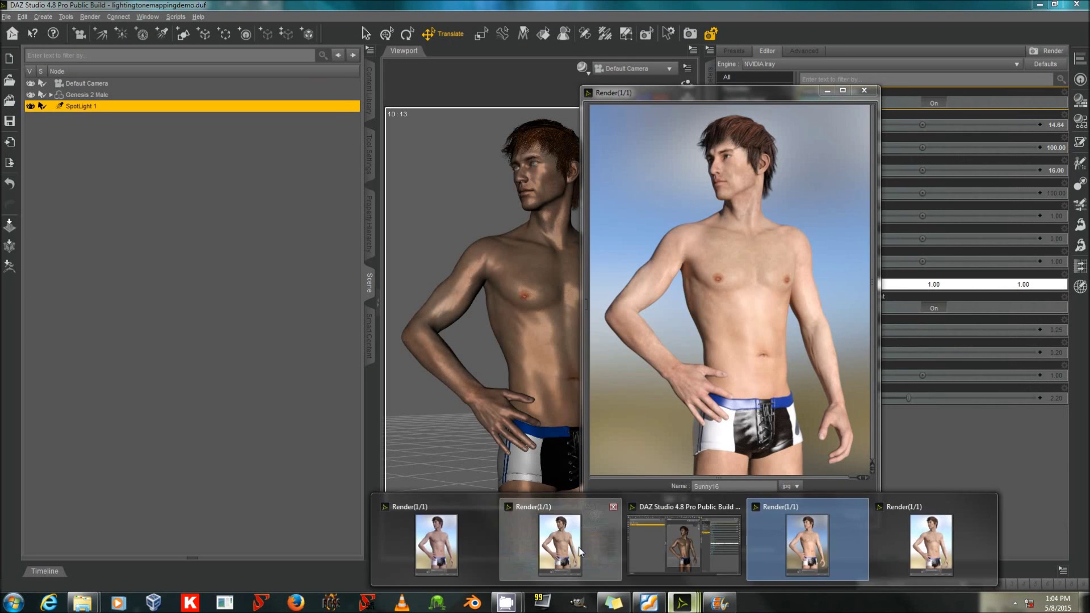
pyautogui.click(559, 543)
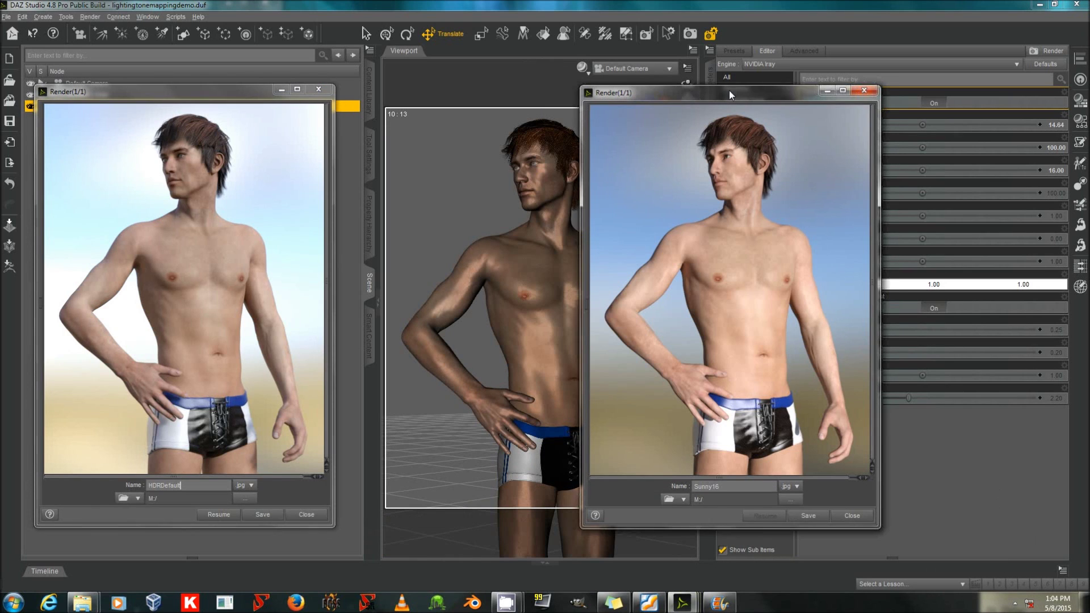
pyautogui.moveTo(729, 90); pyautogui.dragTo(697, 92)
pyautogui.moveTo(682, 602)
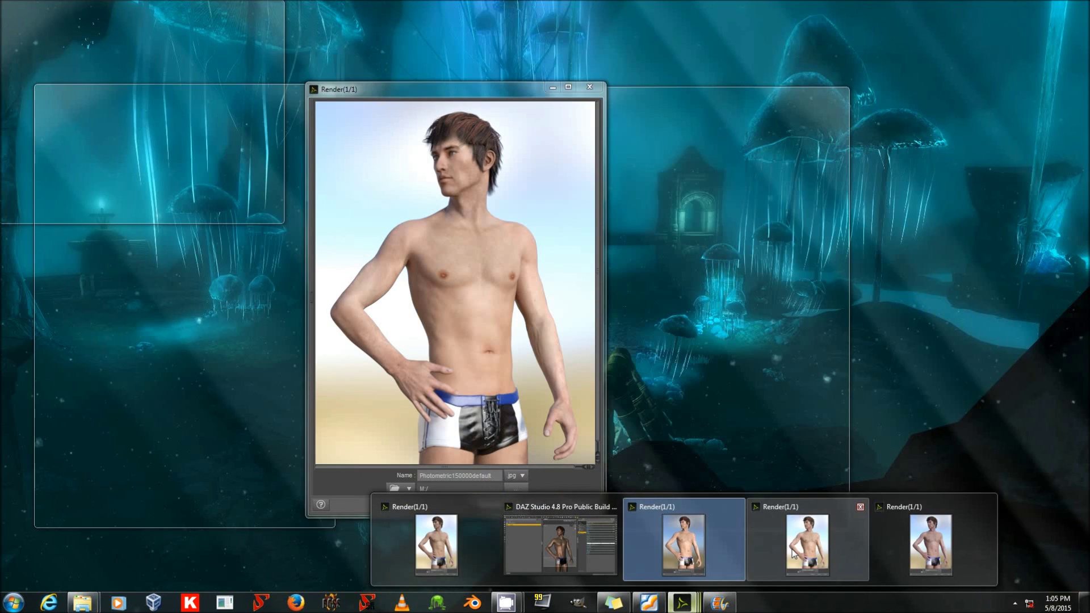
pyautogui.click(793, 551)
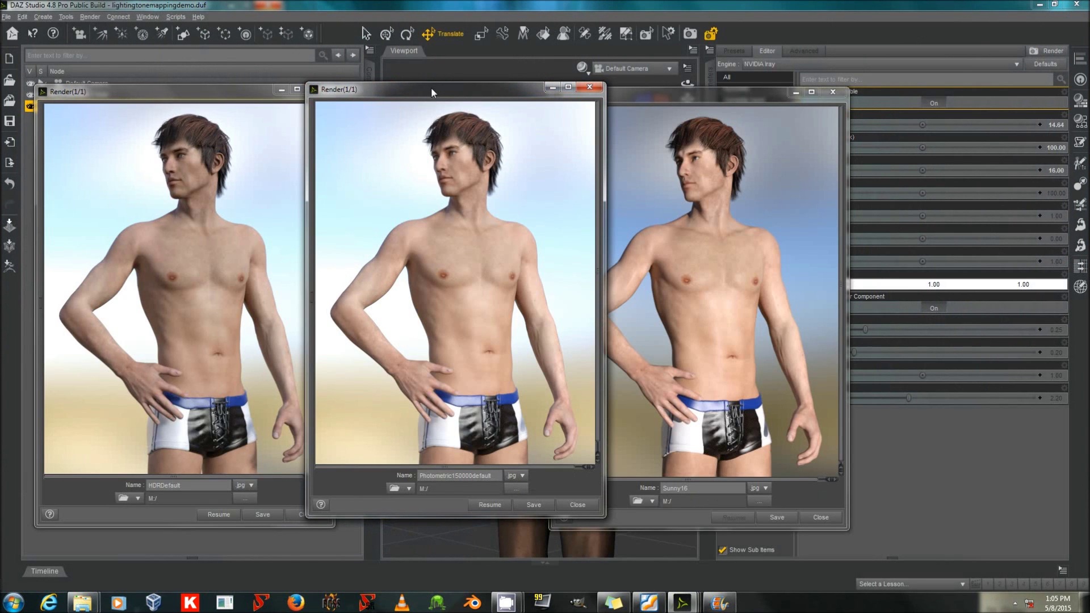
# Step: Shift the Photometric render left and move Sunny16 right beside it to reduce overlap
pyautogui.moveTo(432, 89); pyautogui.dragTo(408, 92)
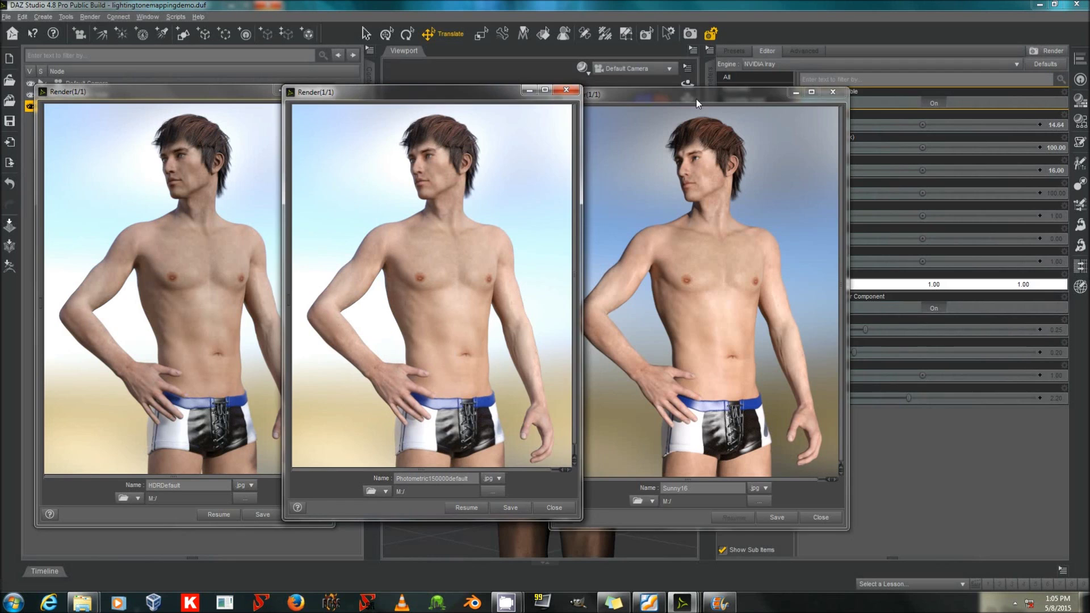
pyautogui.moveTo(696, 99); pyautogui.dragTo(730, 101)
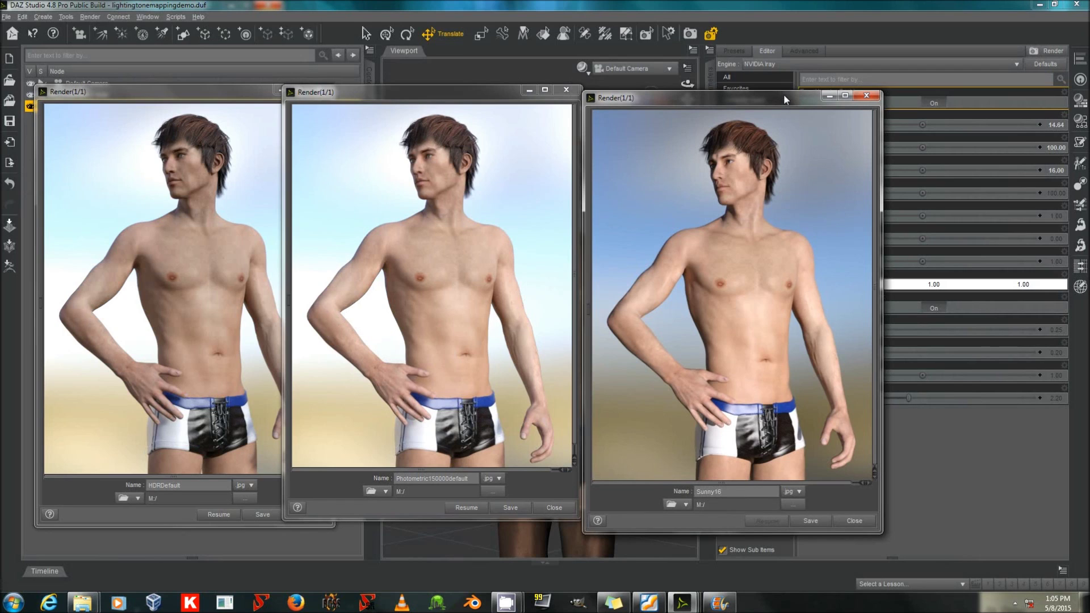
pyautogui.moveTo(784, 99)
pyautogui.mouseDown()
pyautogui.moveTo(651, 86)
pyautogui.moveTo(783, 86)
pyautogui.mouseUp()
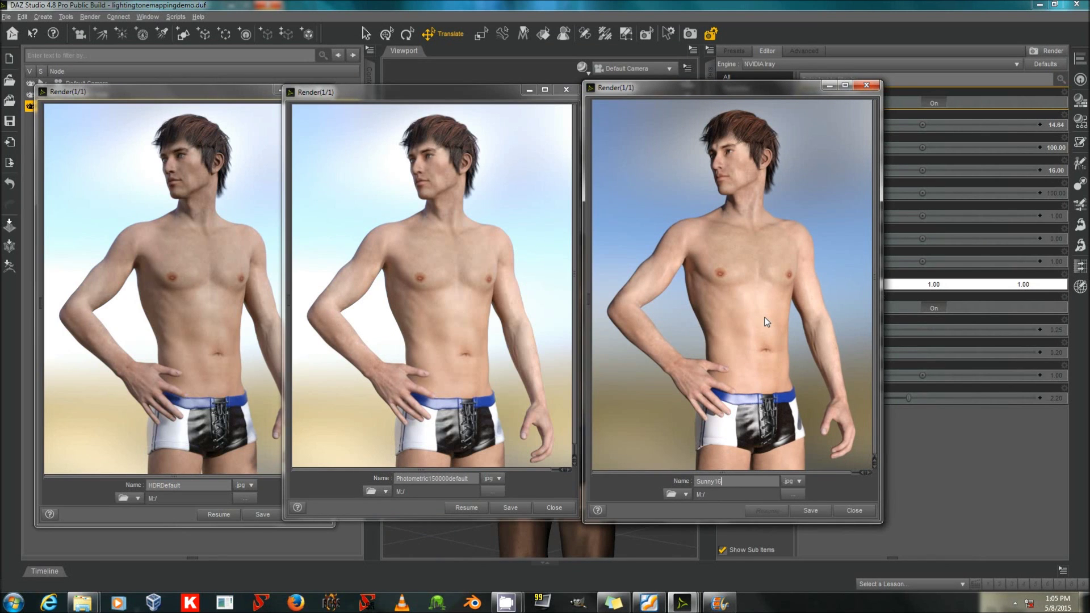
# Step: Set tone mapping to F/Stop 11, Film ISO 50 and Shutter Speed 50, then show the Looney11 render
pyautogui.click(830, 85)
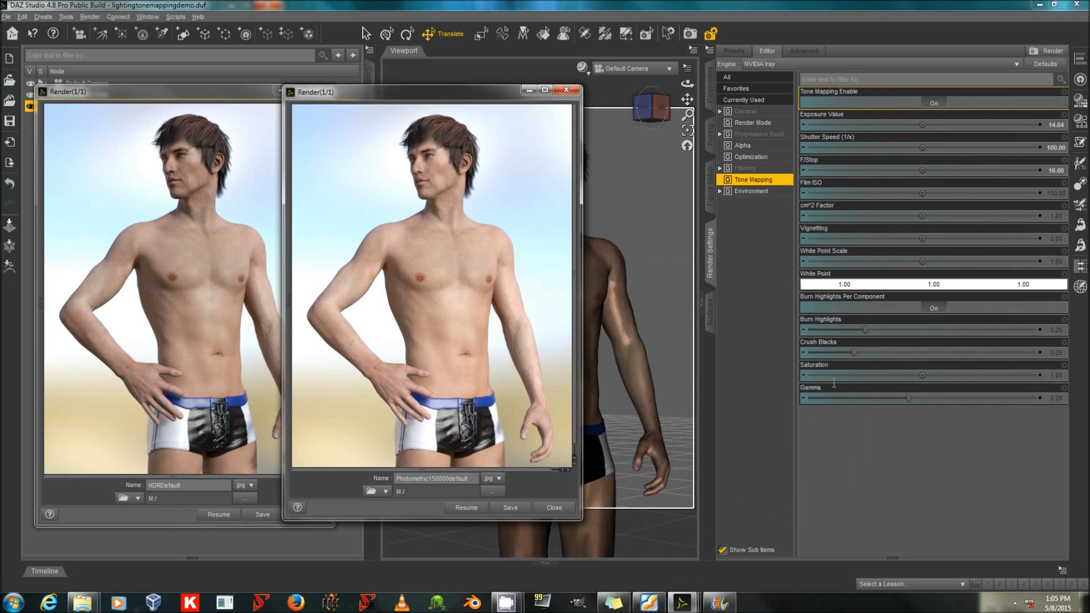
pyautogui.click(941, 234)
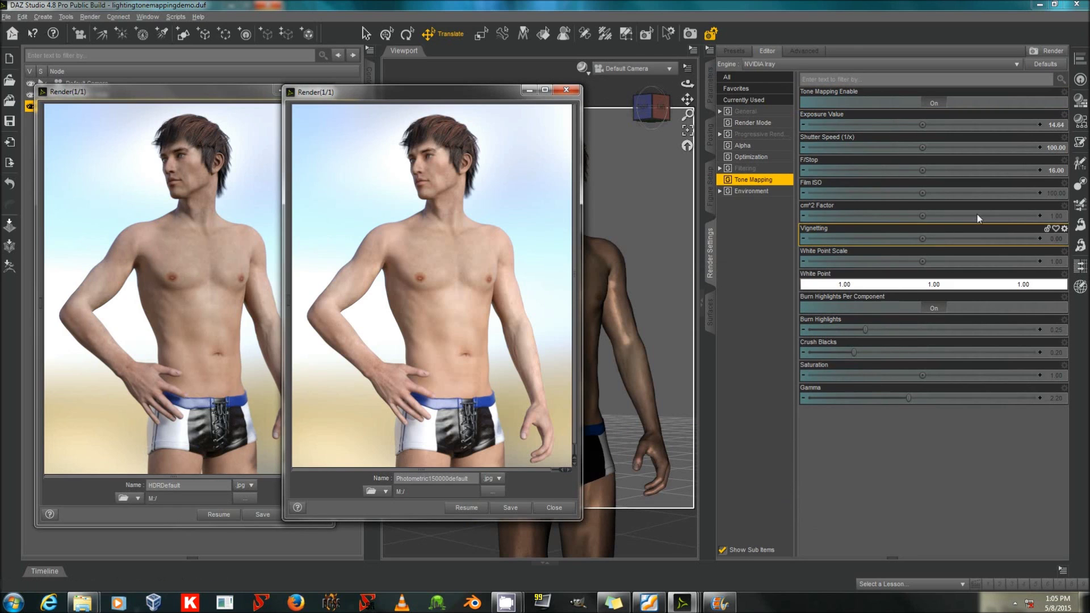
pyautogui.doubleClick(1052, 170)
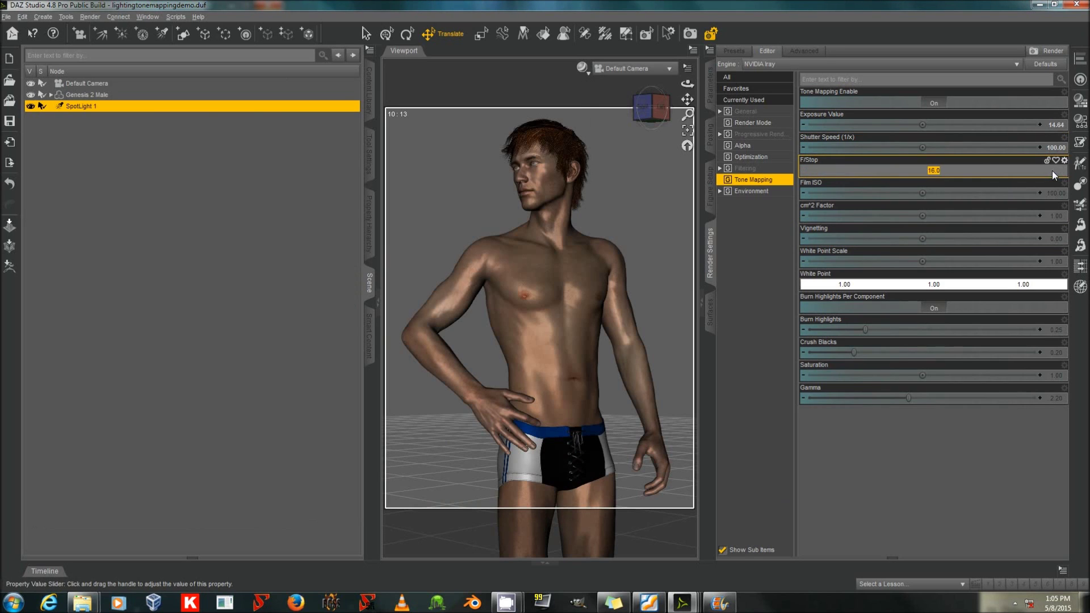
pyautogui.write('11')
pyautogui.press('Return')
pyautogui.doubleClick(1056, 193)
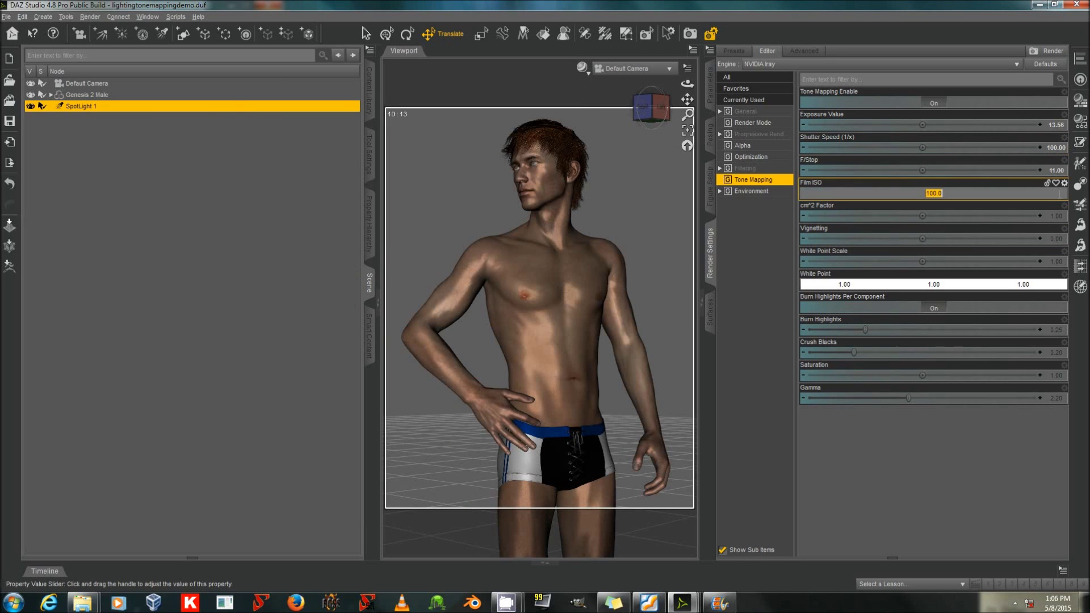
pyautogui.write('20')
pyautogui.press('Return')
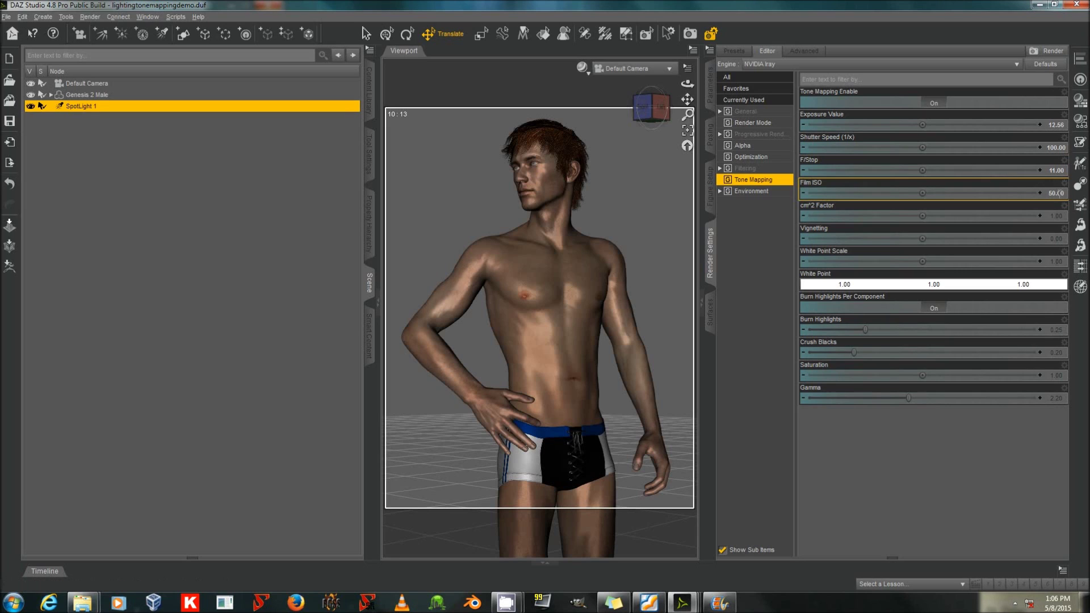
pyautogui.doubleClick(1057, 148)
pyautogui.write('50')
pyautogui.press('Return')
pyautogui.moveTo(683, 603)
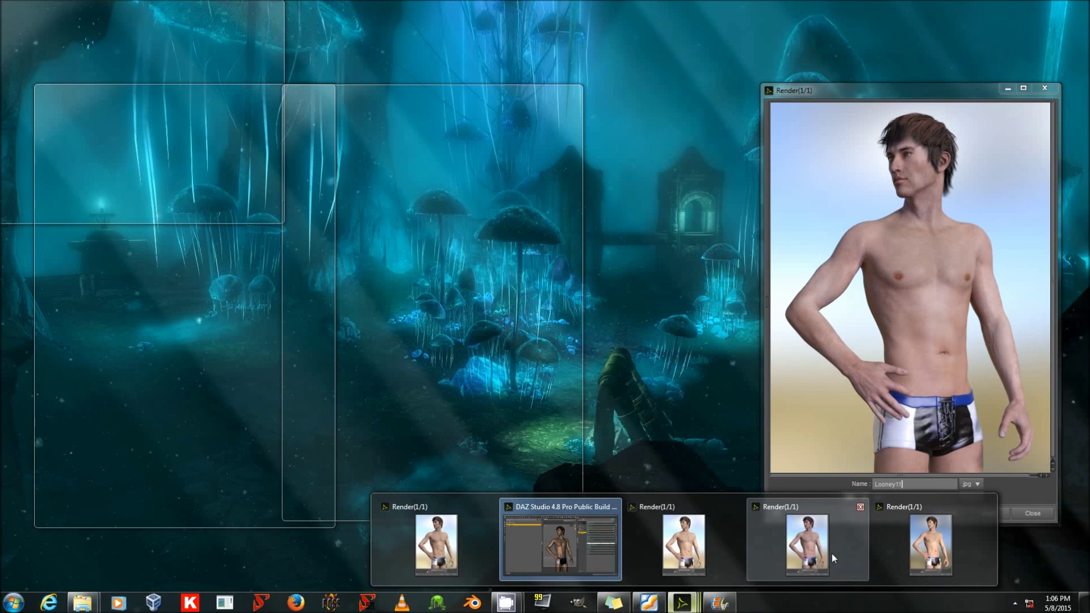
pyautogui.click(832, 554)
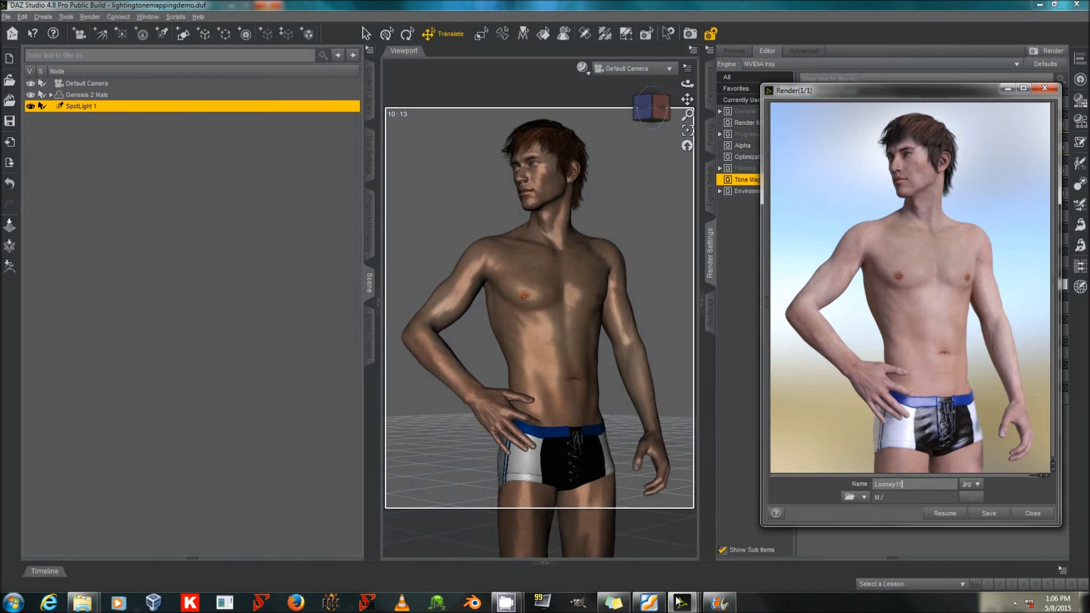
# Step: Bring the Looney11 render to the front, with the HDRDefault render on the left
pyautogui.moveTo(682, 603)
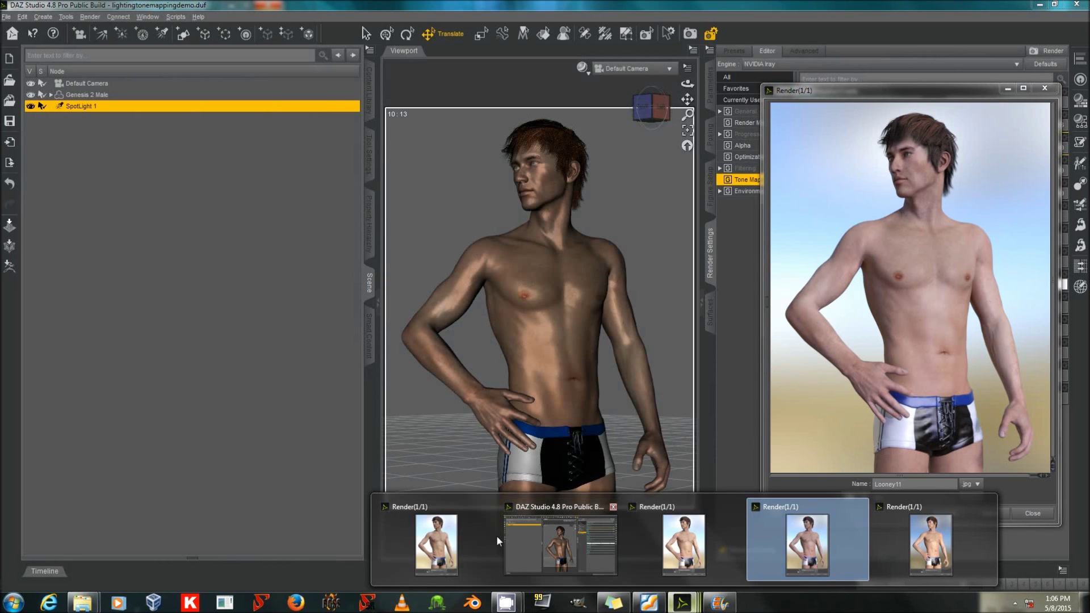
pyautogui.click(830, 539)
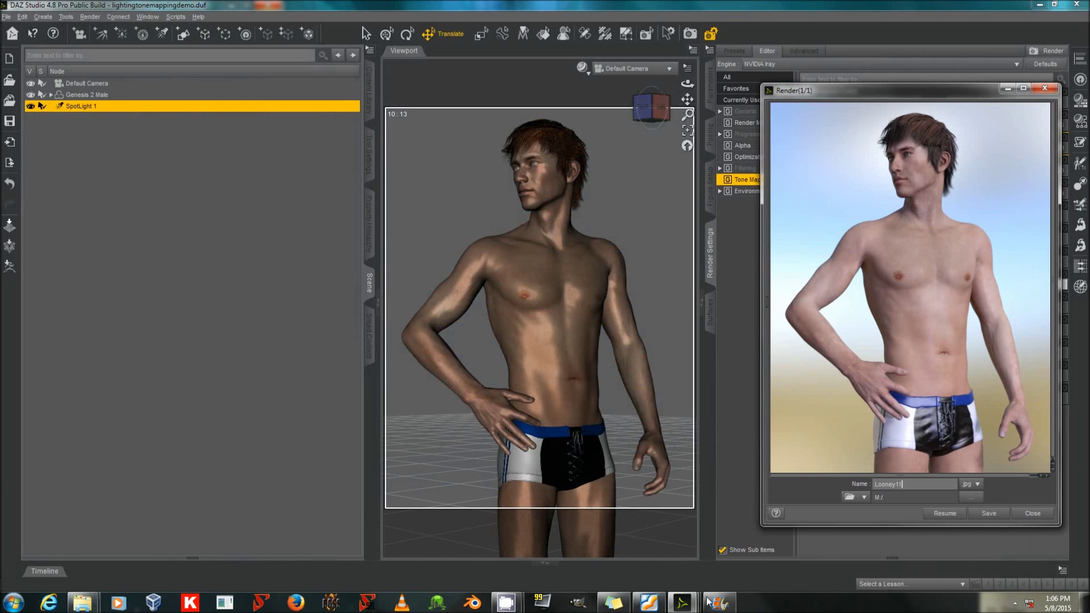
pyautogui.moveTo(682, 603)
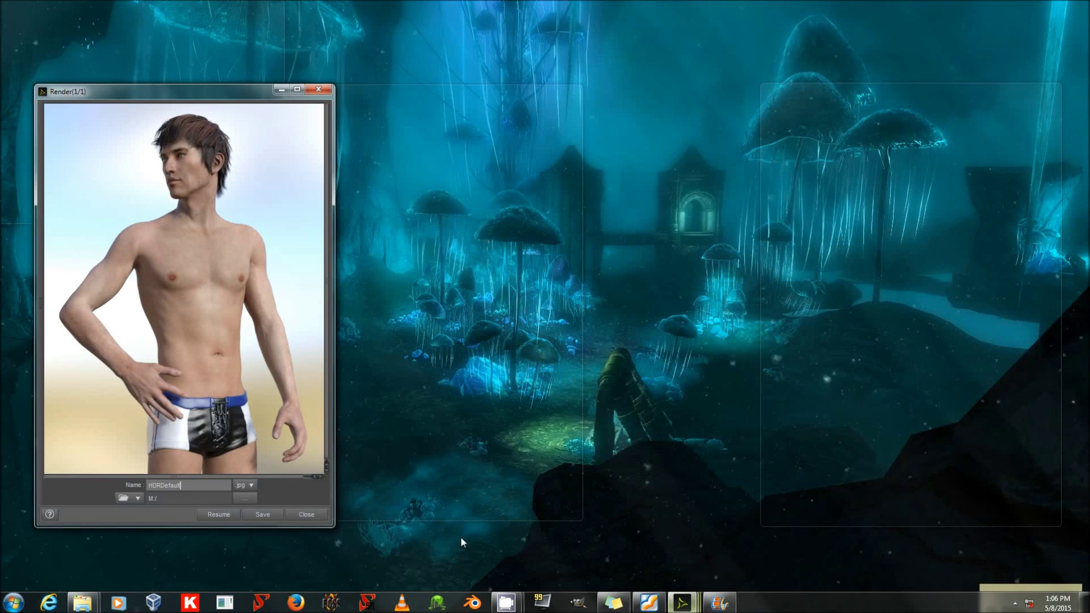
pyautogui.click(462, 537)
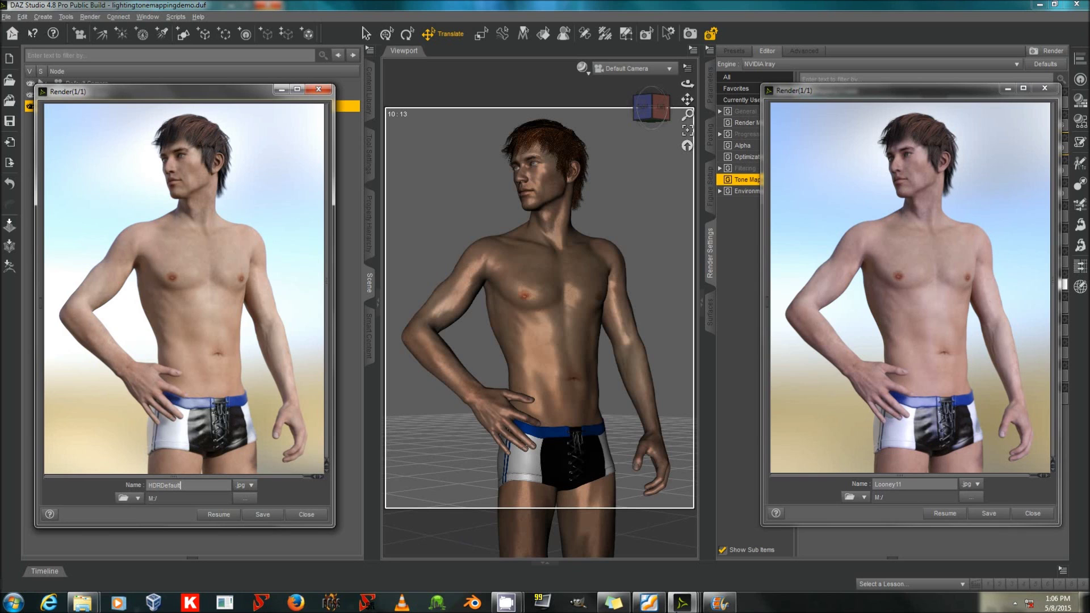
# Step: Bring the Photometric150000default and Sunny16 renders forward so all four renders sit in a row
pyautogui.moveTo(684, 601)
pyautogui.click(685, 573)
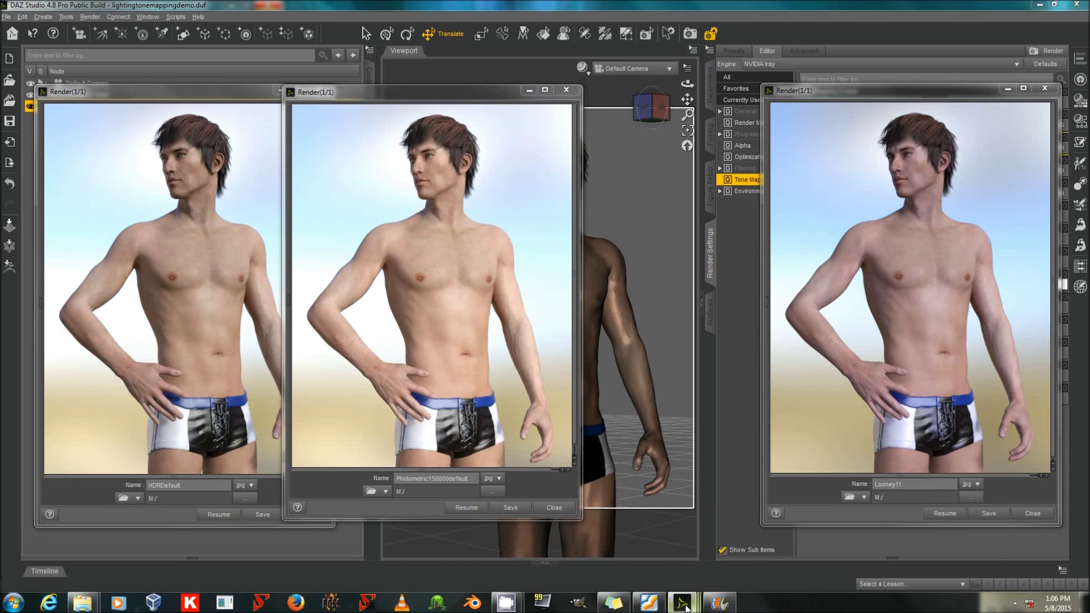
pyautogui.click(784, 547)
pyautogui.moveTo(682, 603)
pyautogui.click(905, 549)
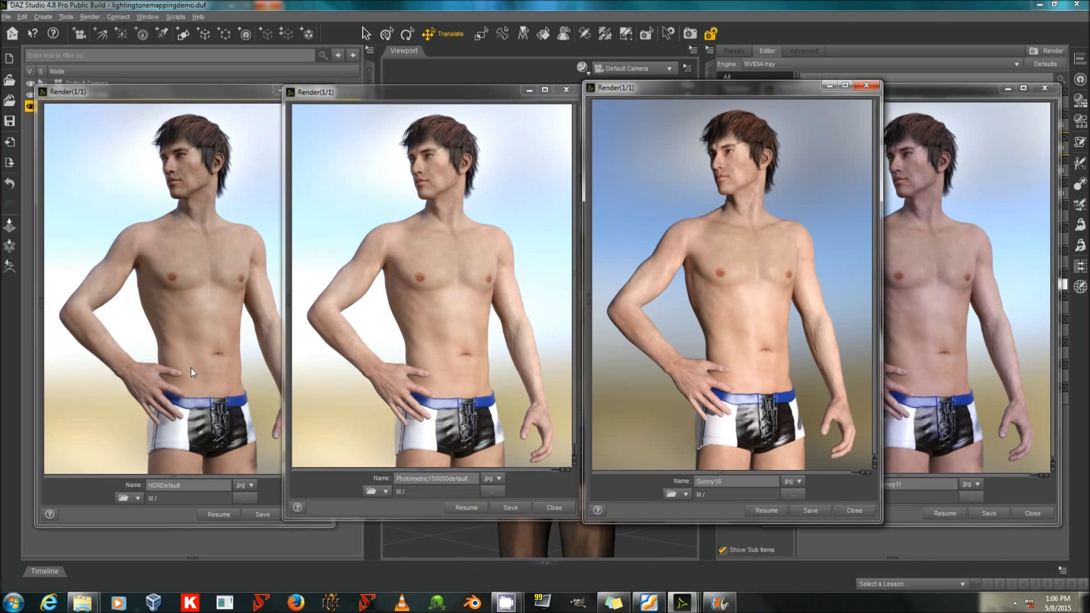